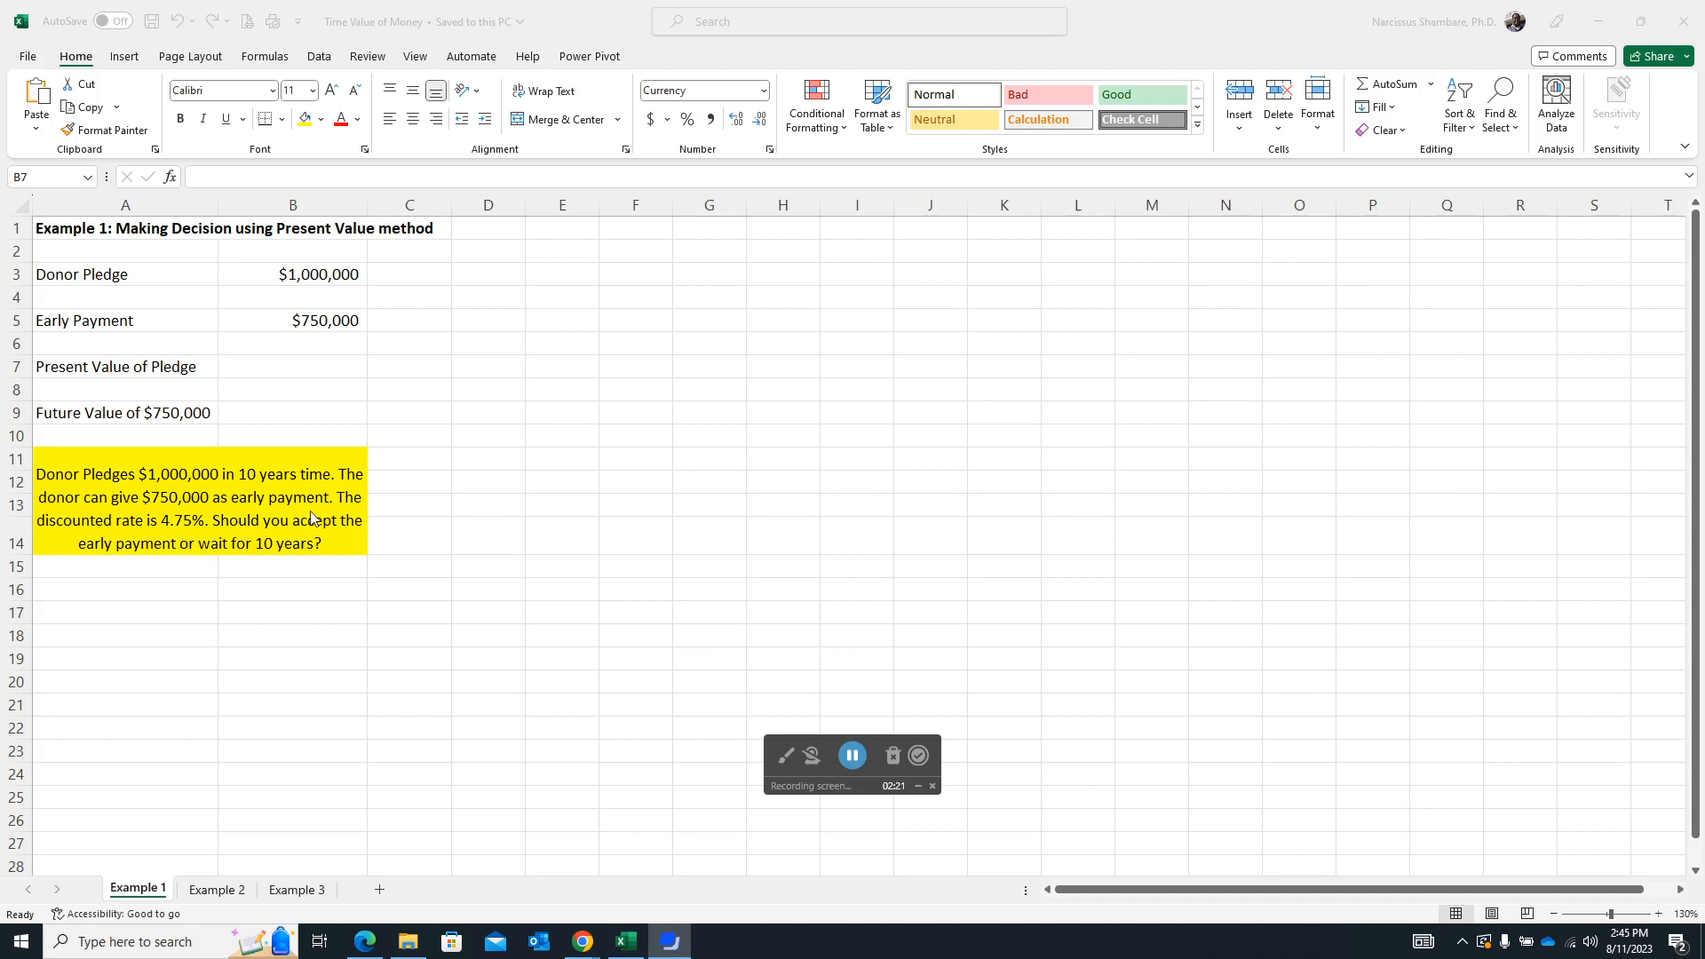
Calculate the present value of the donor pledge in B7 with =PV(.0475,10,,B3).
click(312, 367)
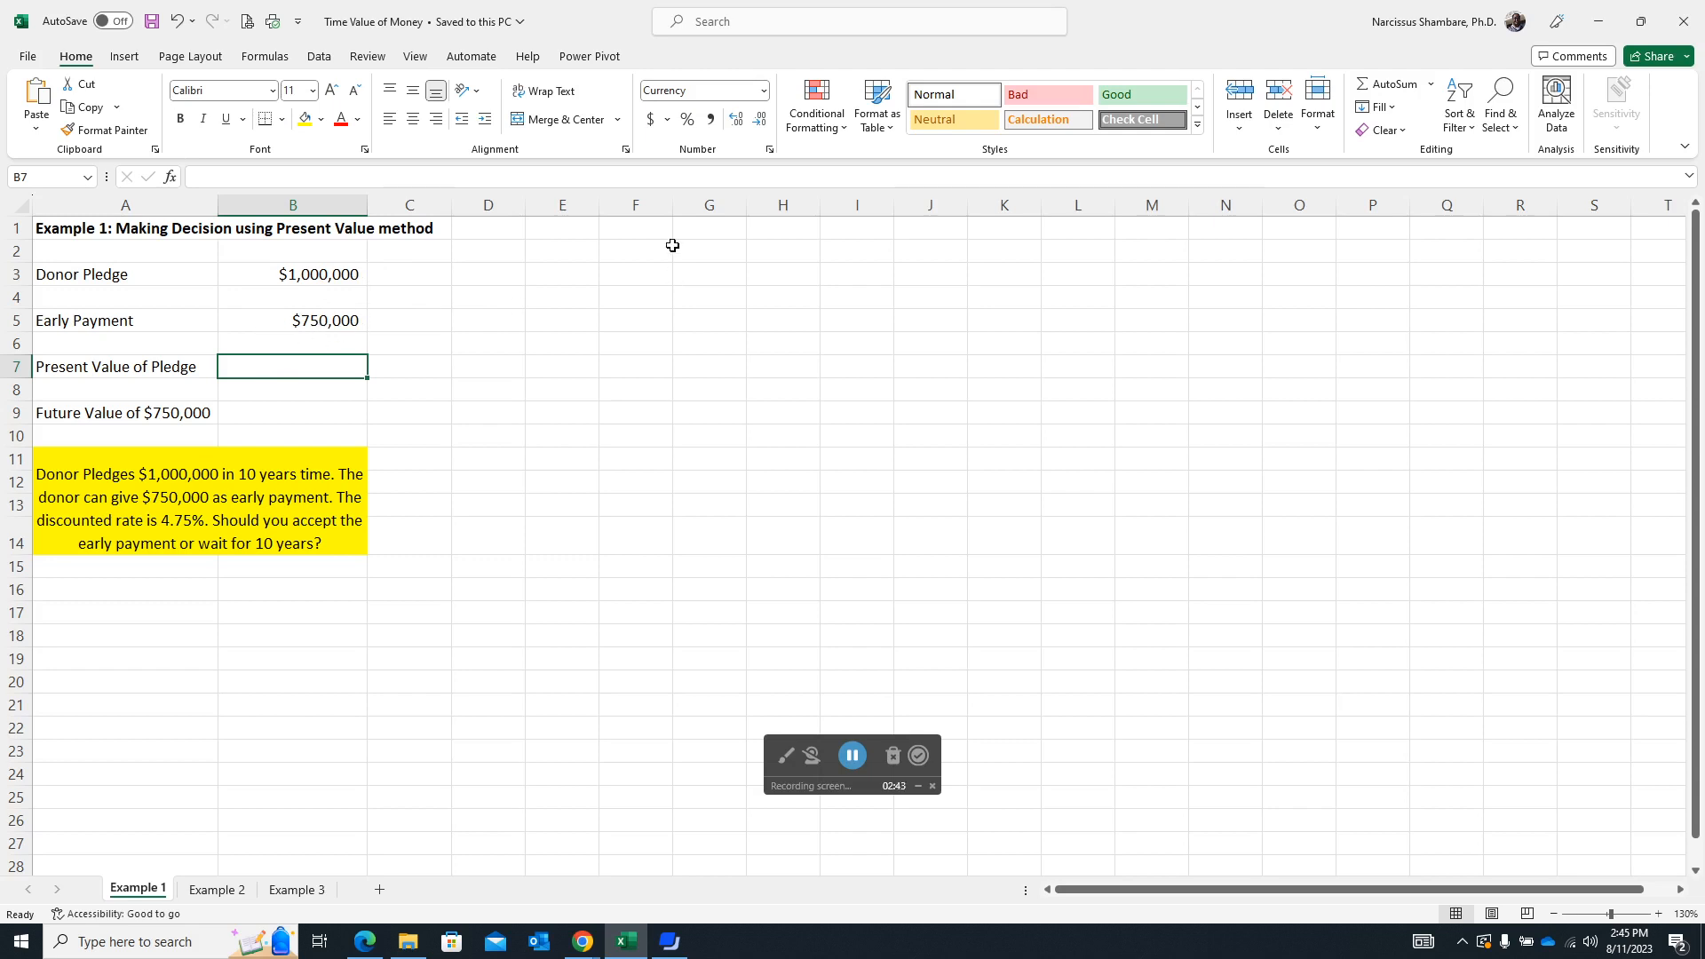
text(=)
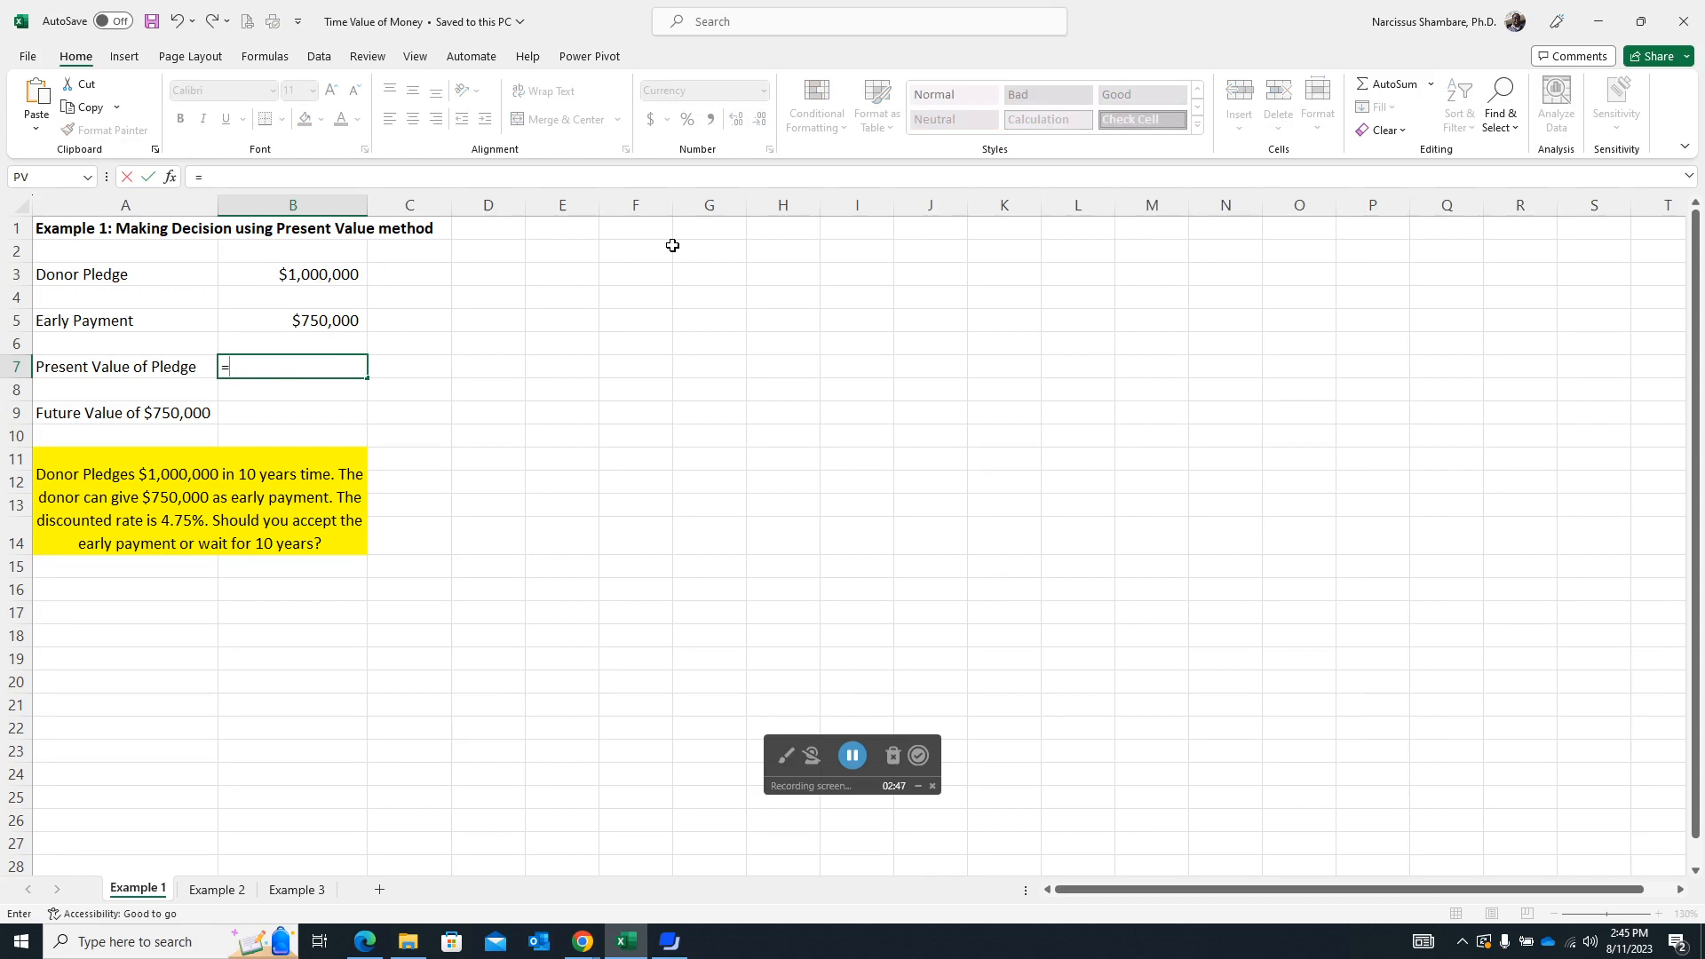
text(PV)
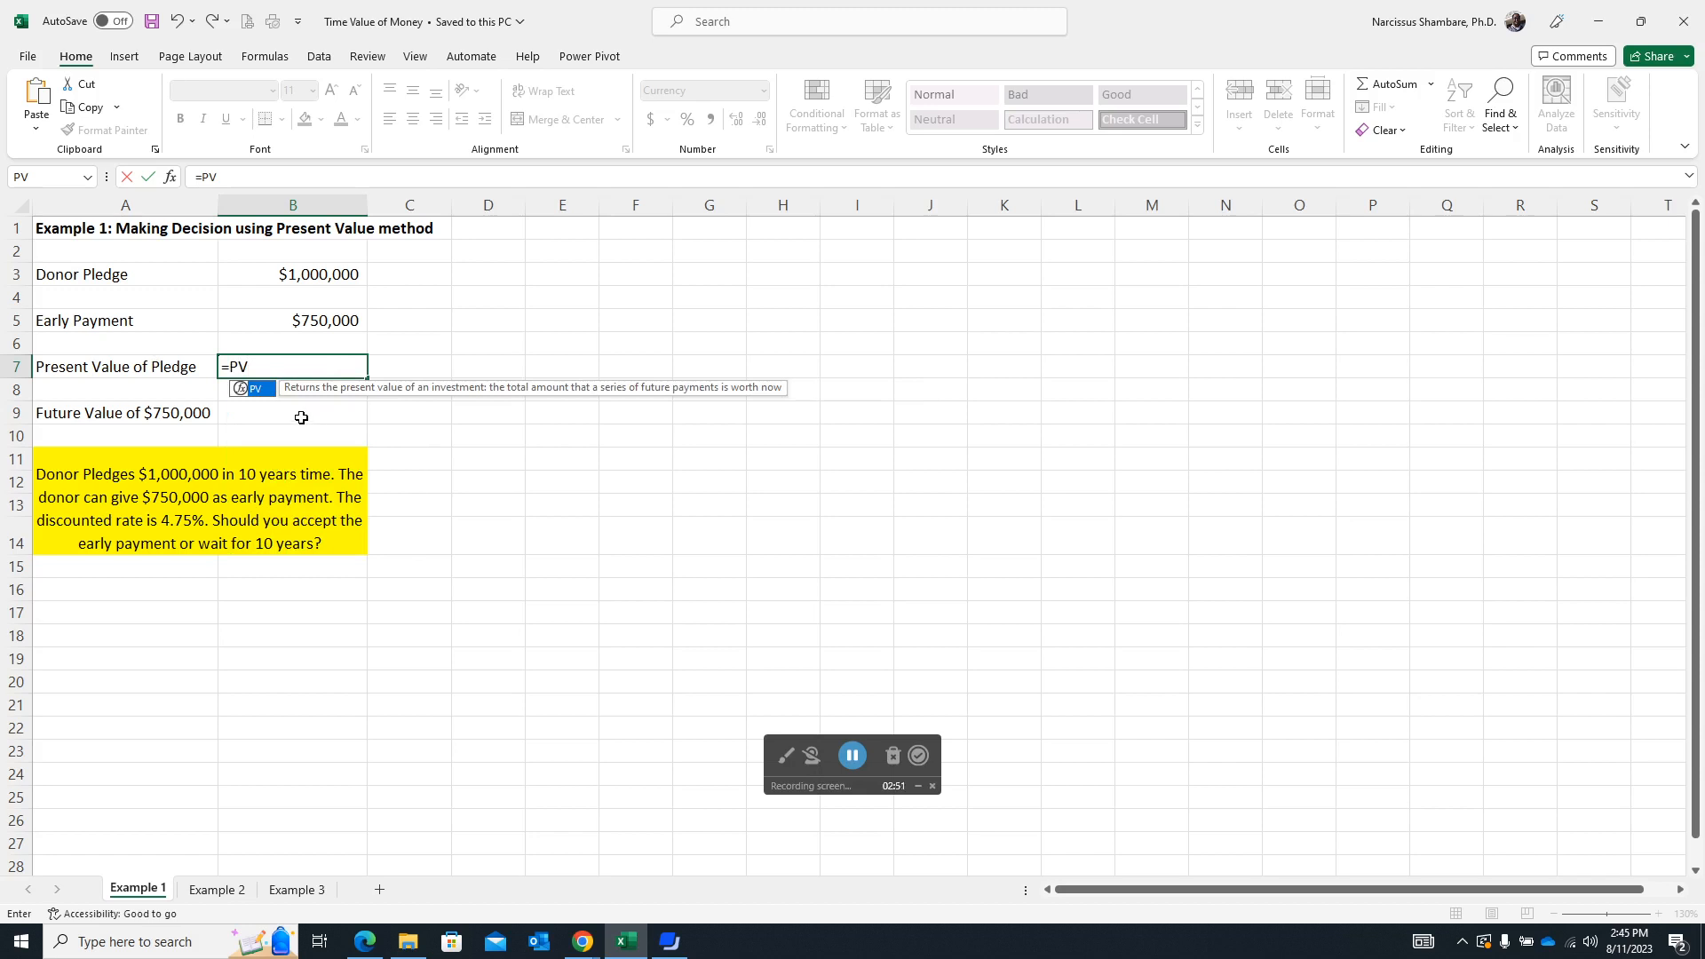
double_click(268, 396)
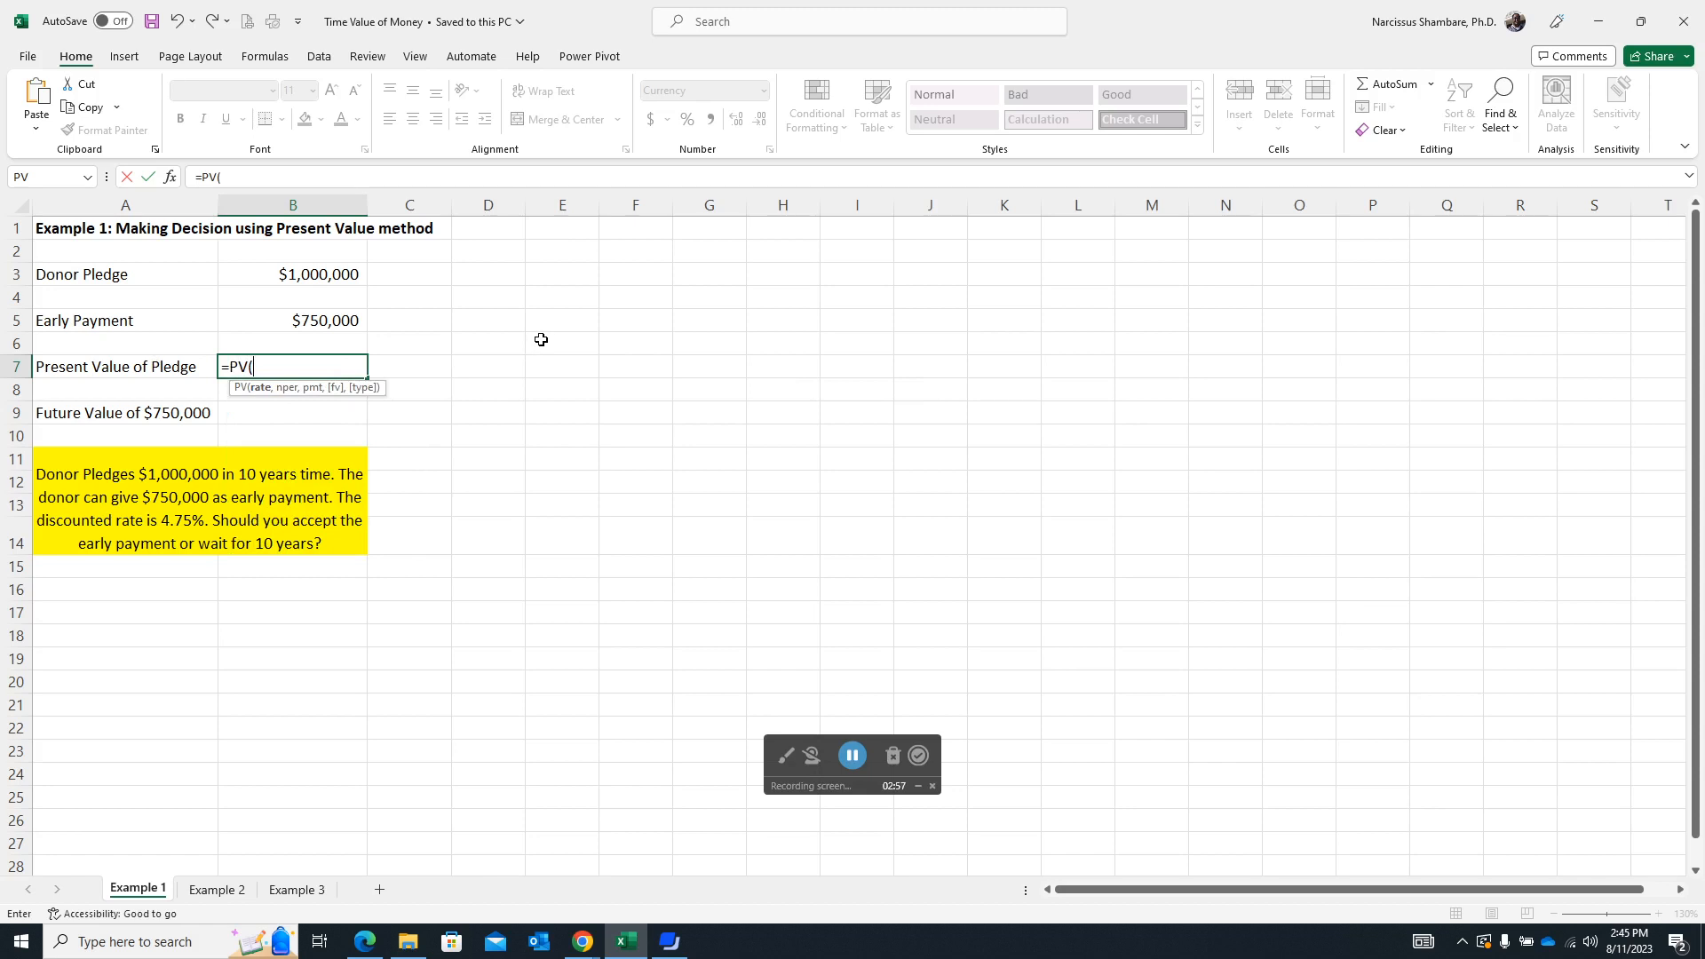
text(.0475,10)
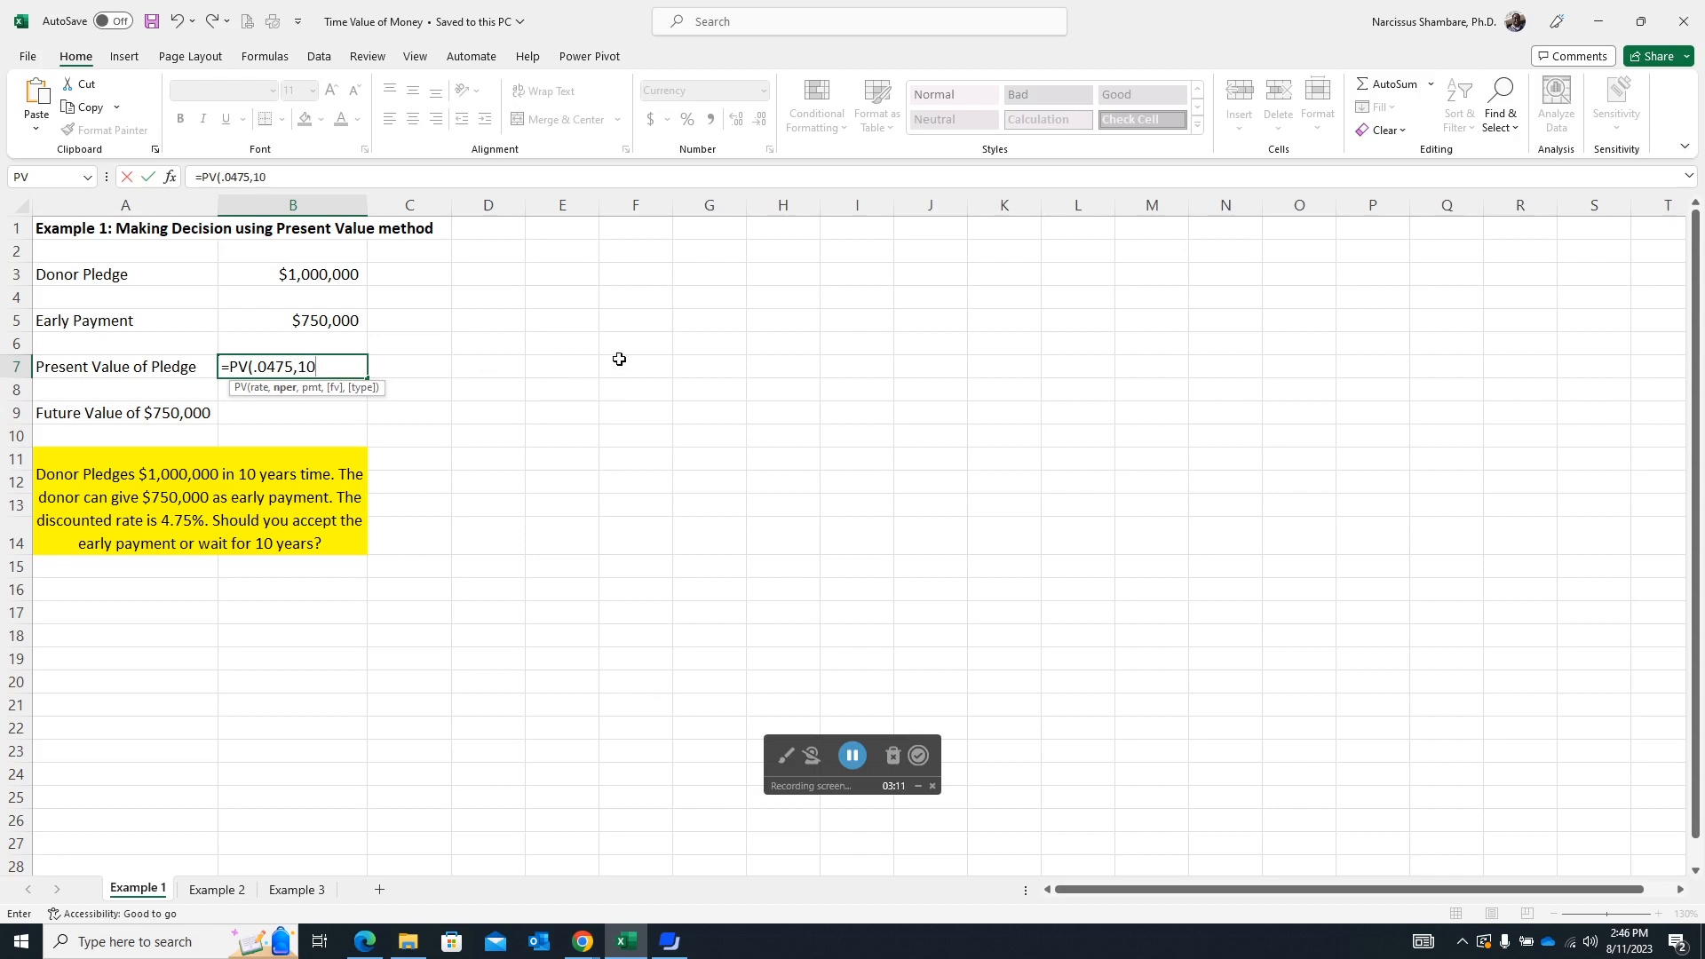
text(,)
text(,)
click(315, 270)
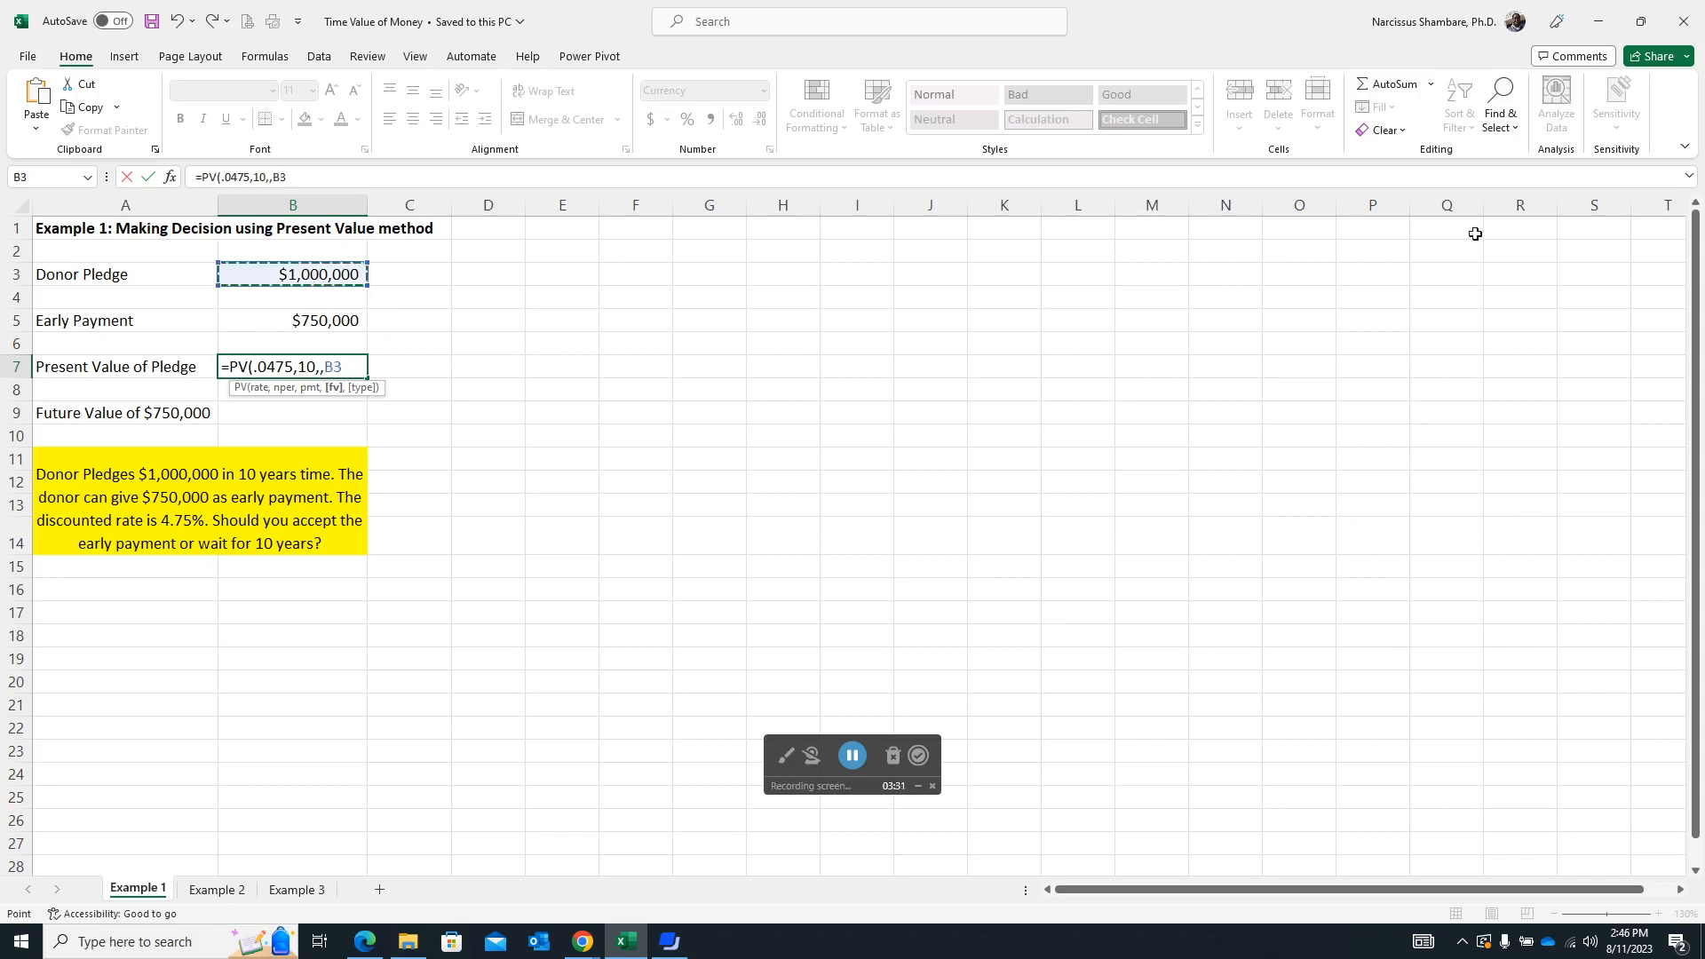
text())
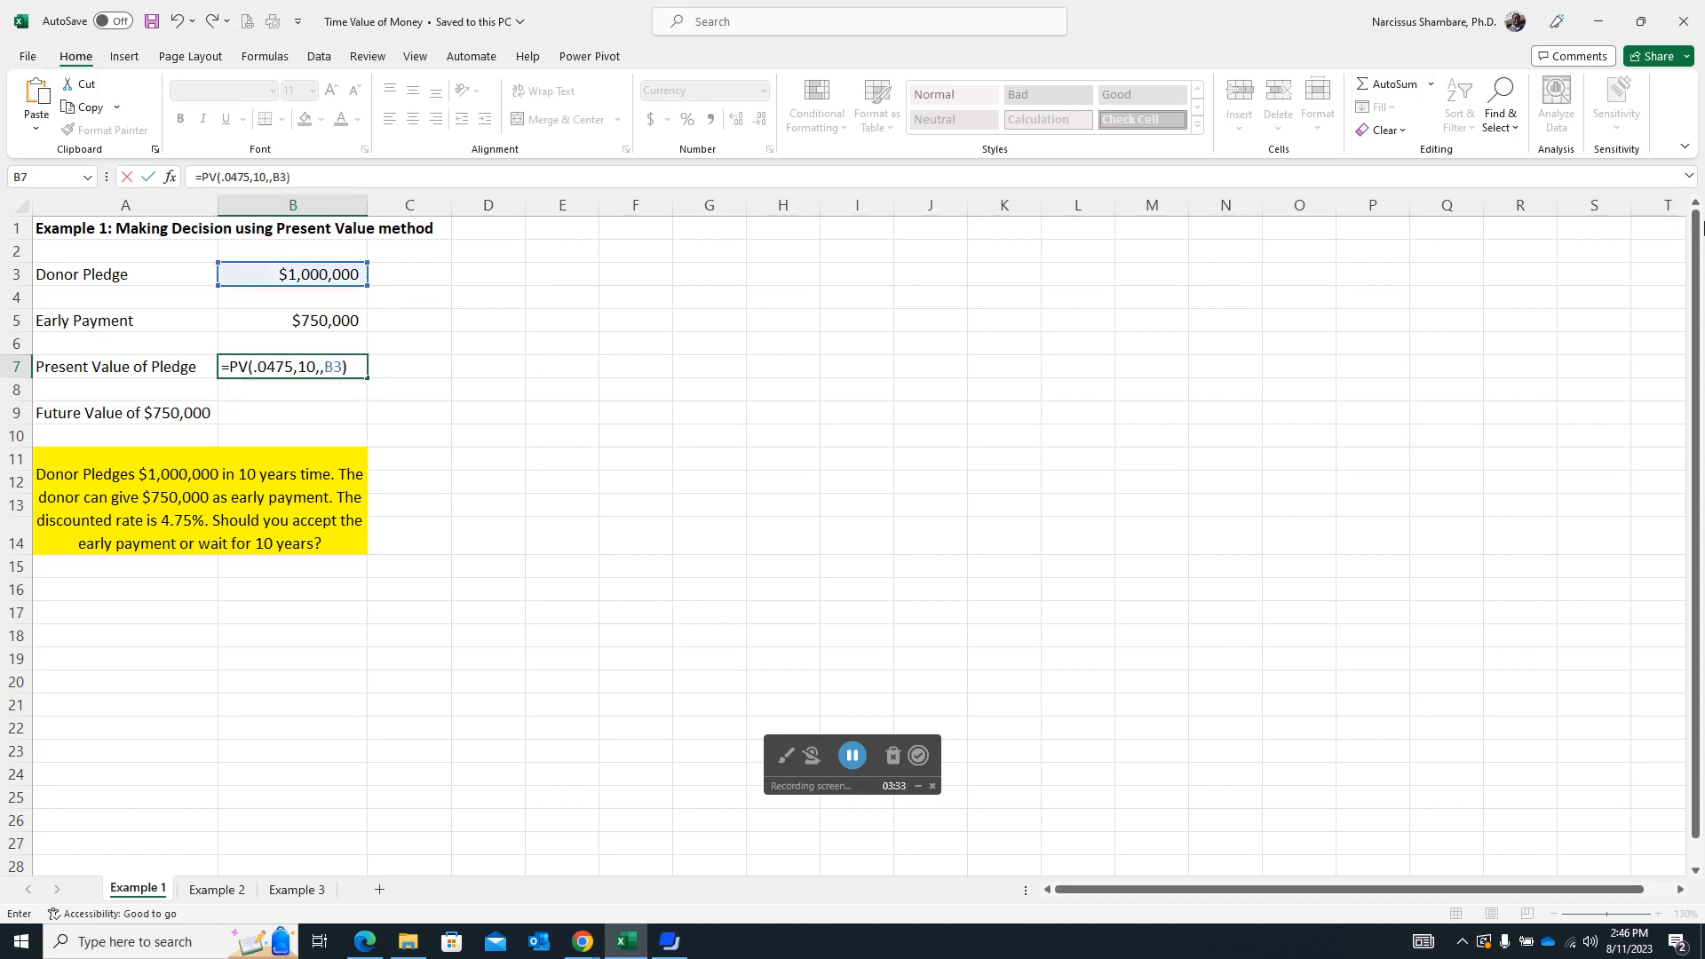
key(Return)
key(Up)
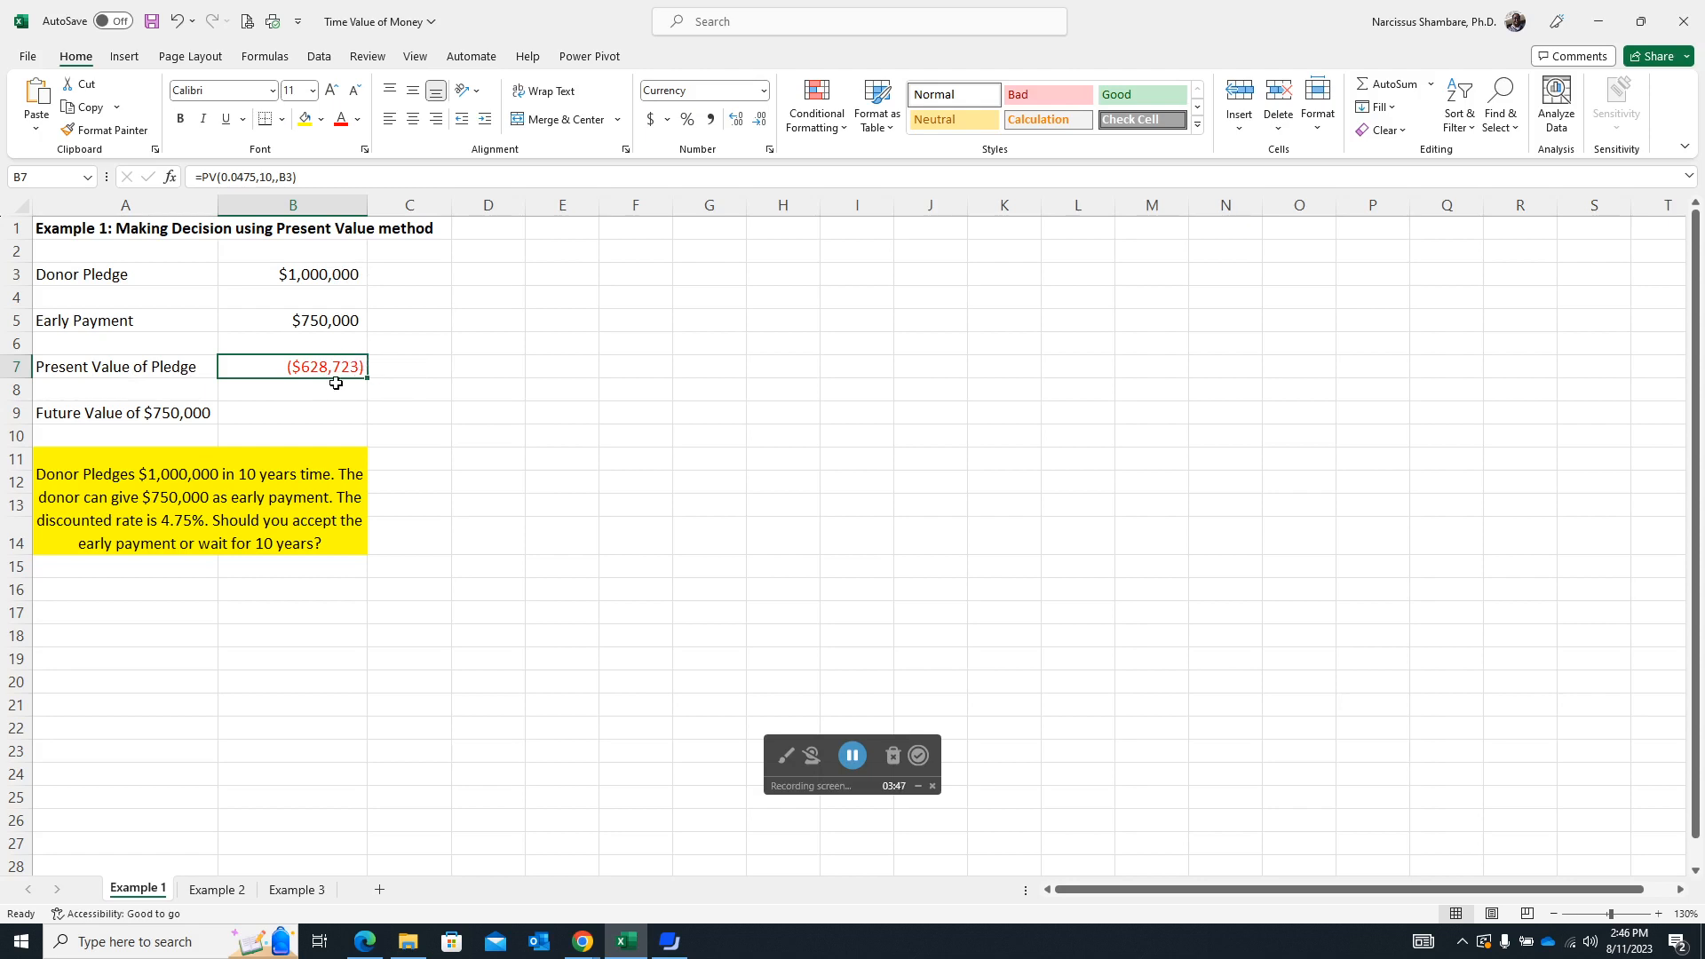
Negate the B3 argument in the B7 present value formula, making it =PV(0.0475,10,,-B3).
click(280, 177)
text(-)
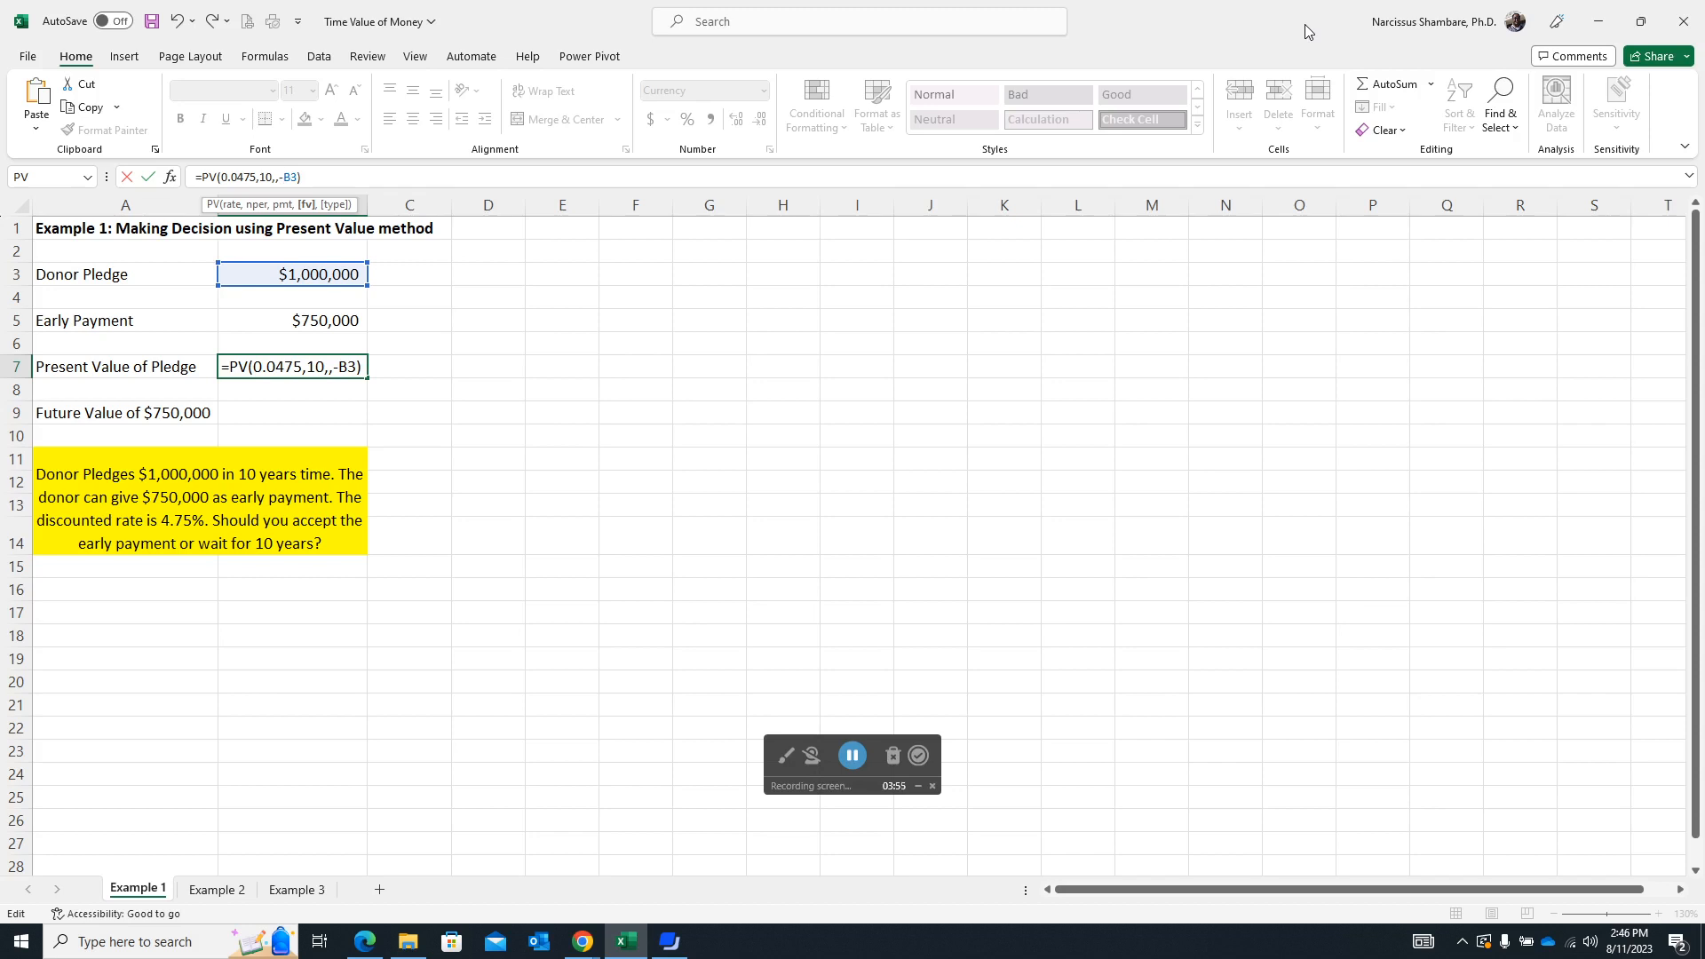
key(Return)
key(Up)
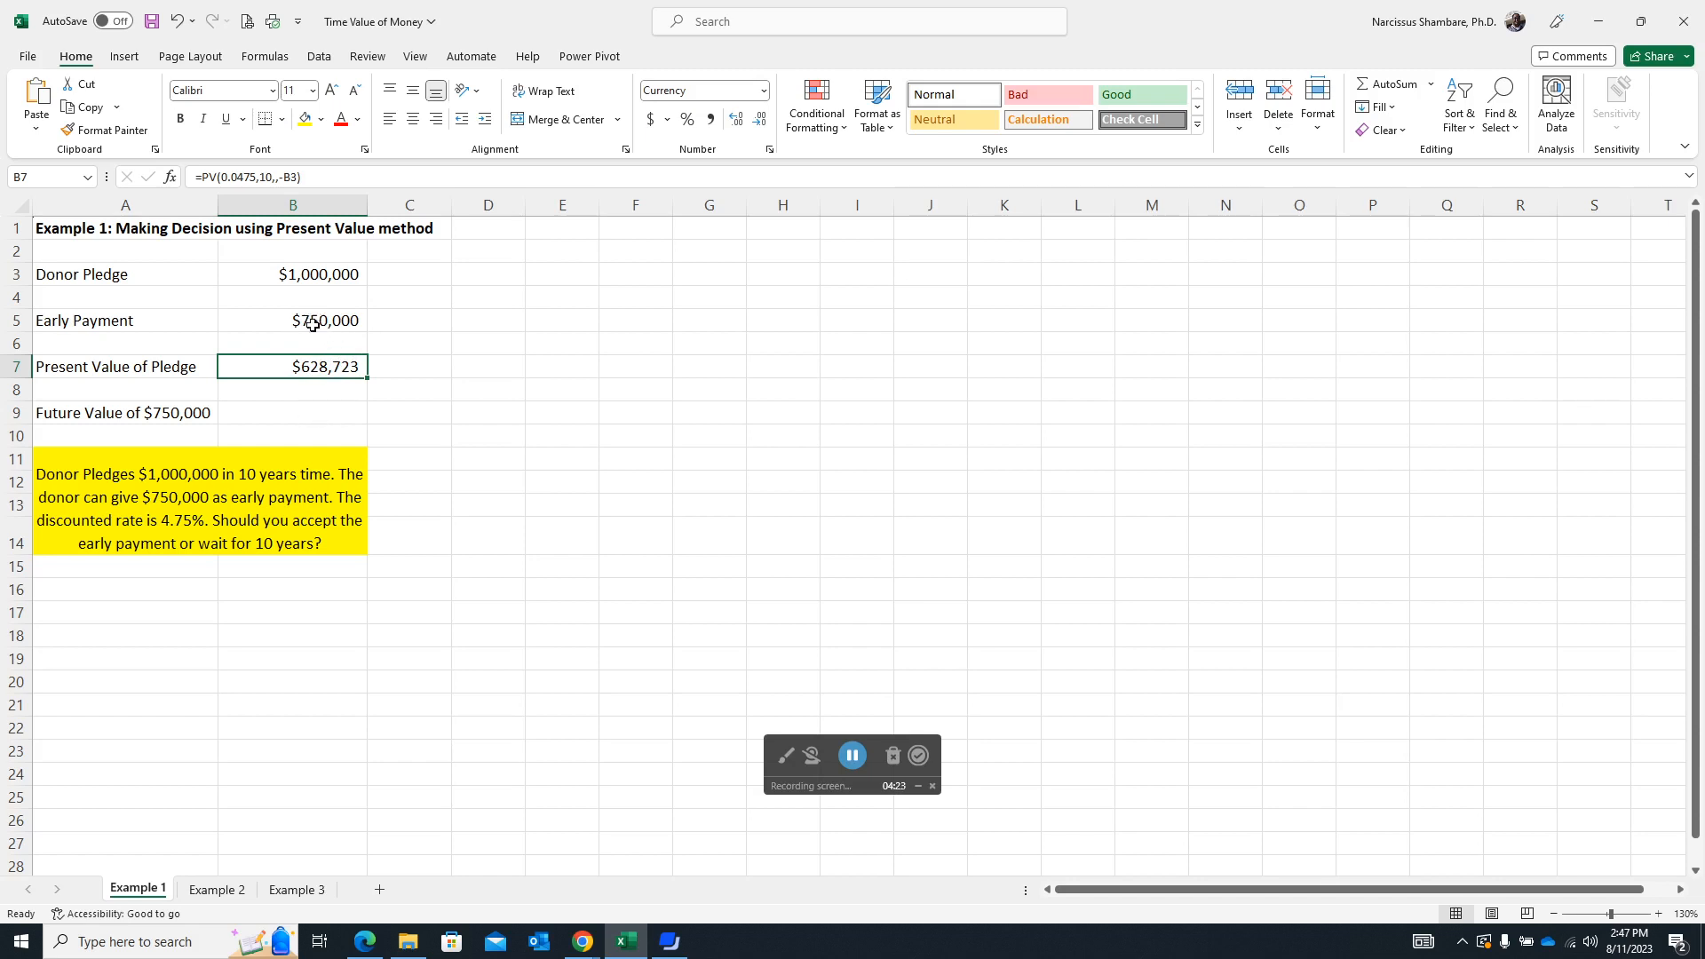
Calculate the future value of the early payment in B9 with =FV(.0475,10,,-B5).
click(298, 412)
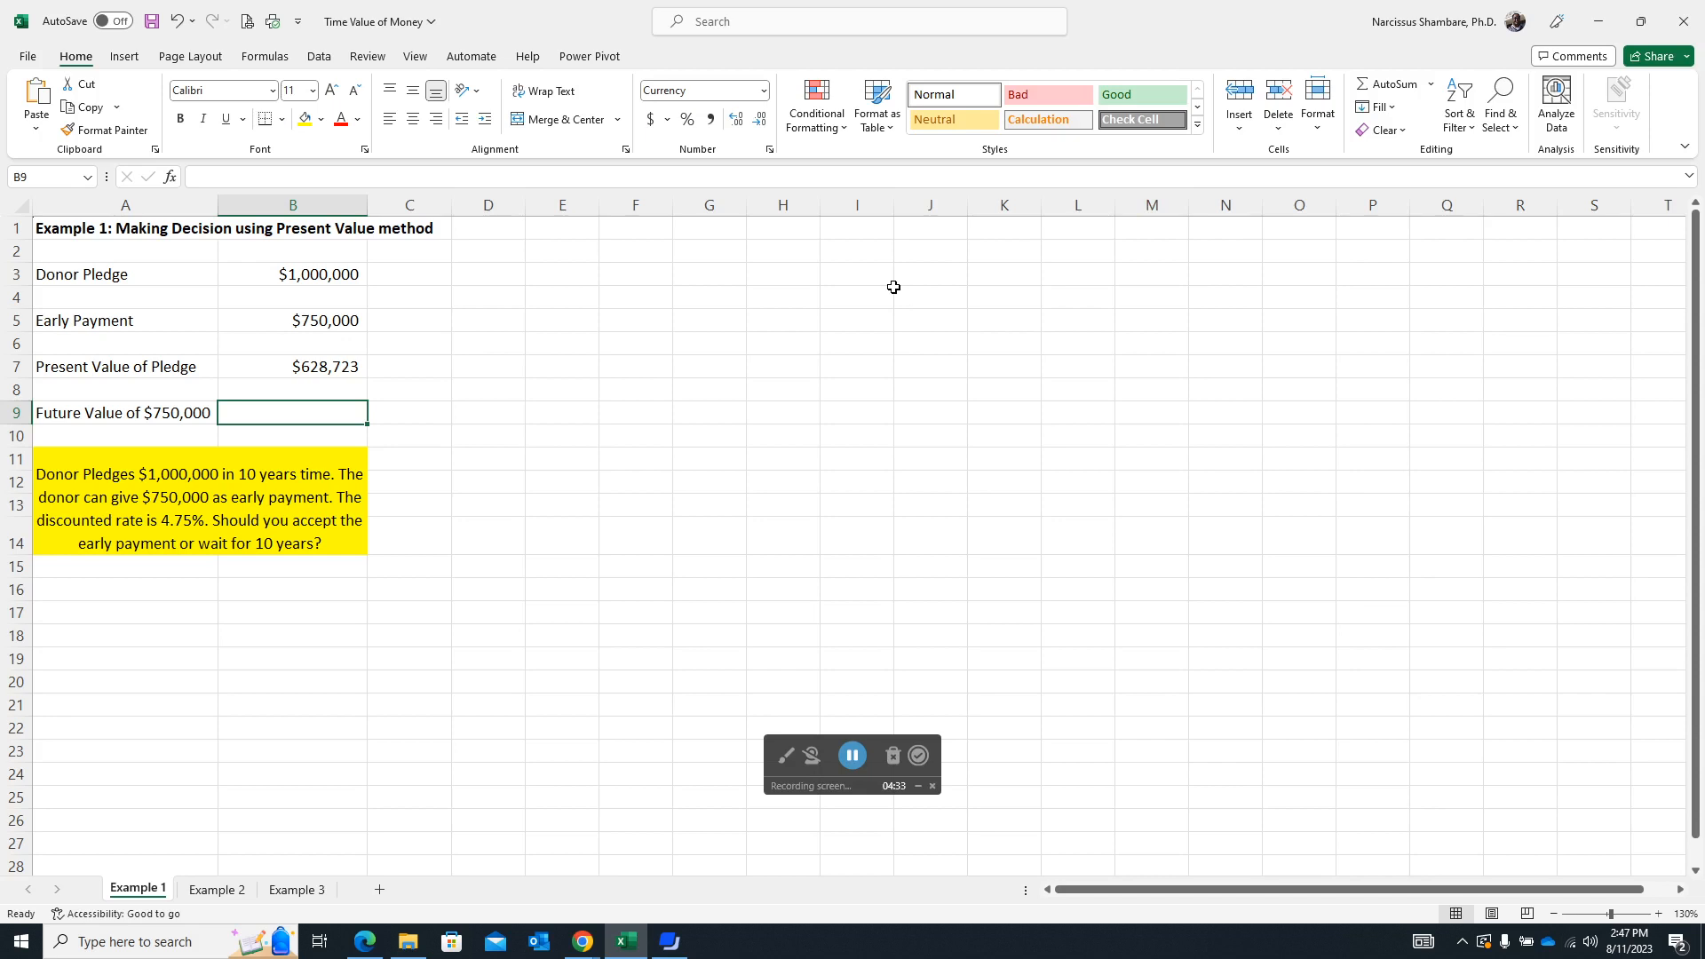
text(=)
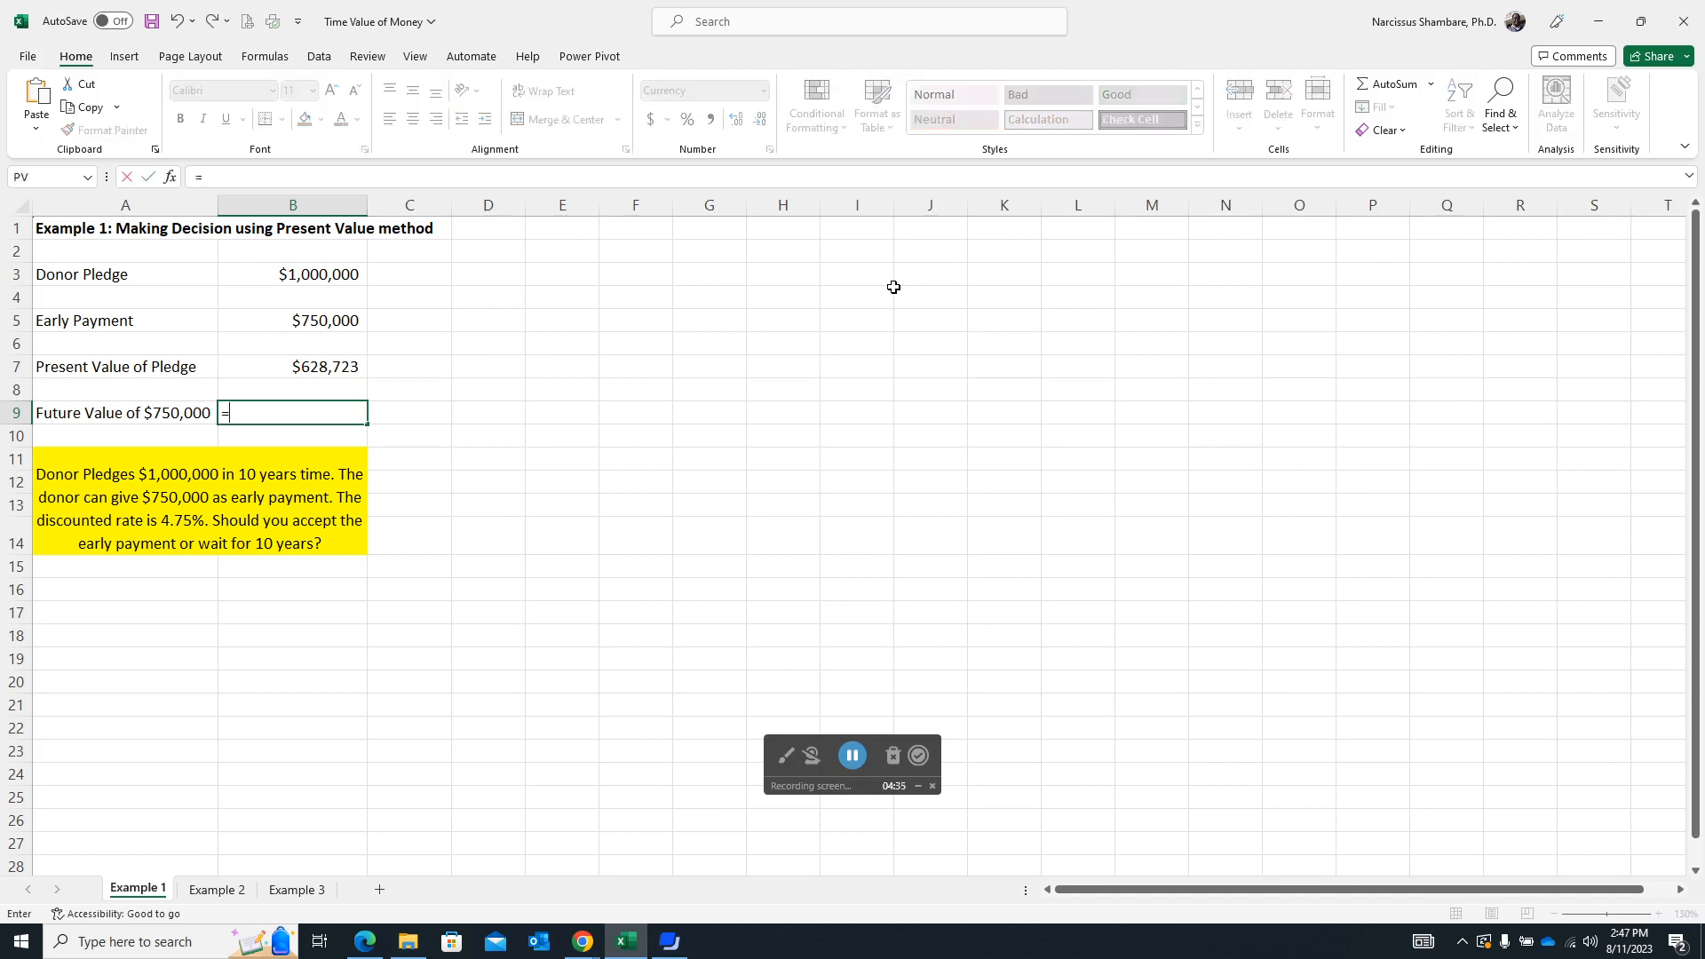
text(FV)
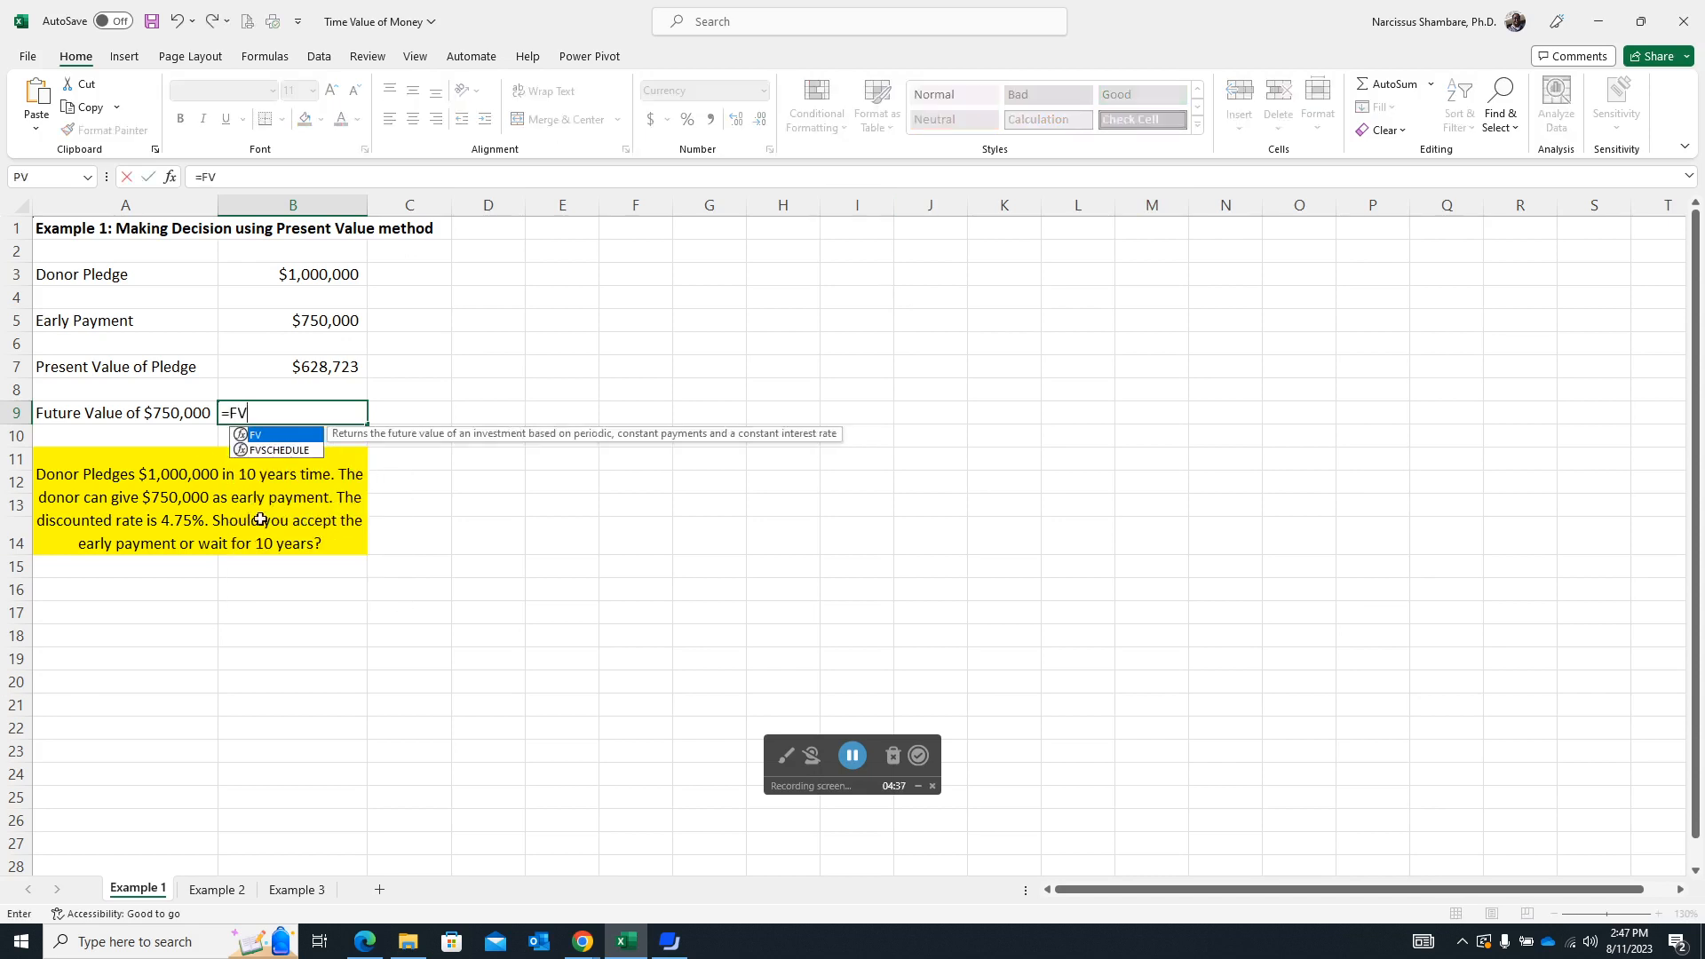
double_click(293, 438)
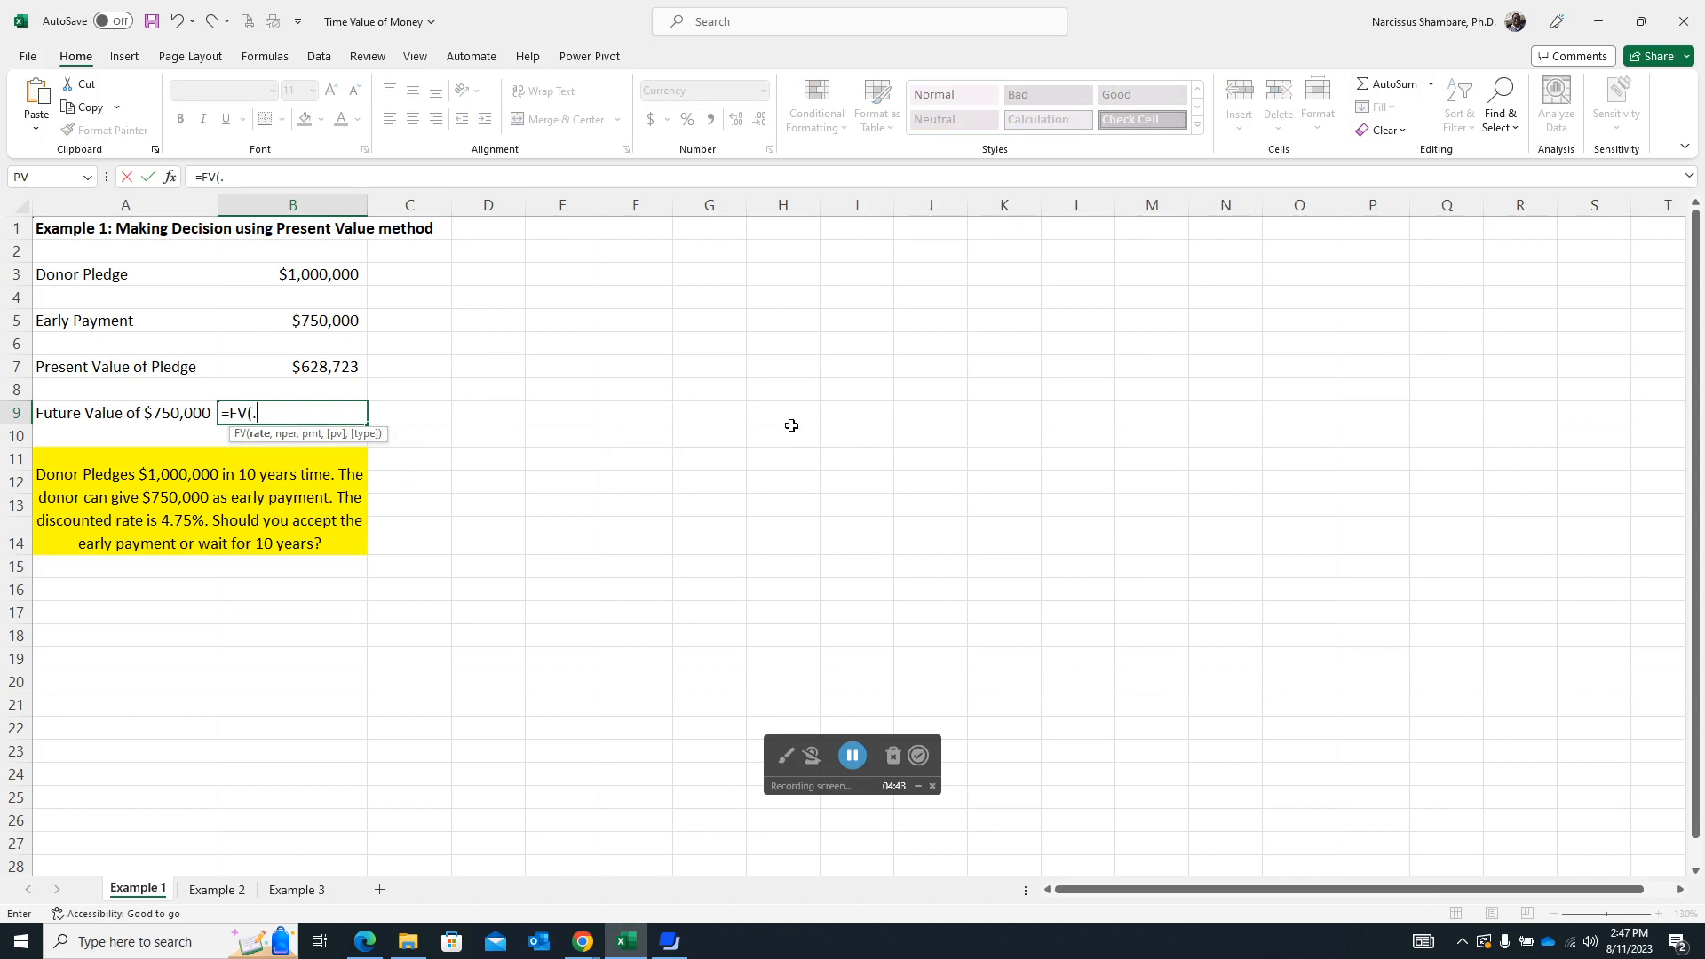
text(.0475,10,)
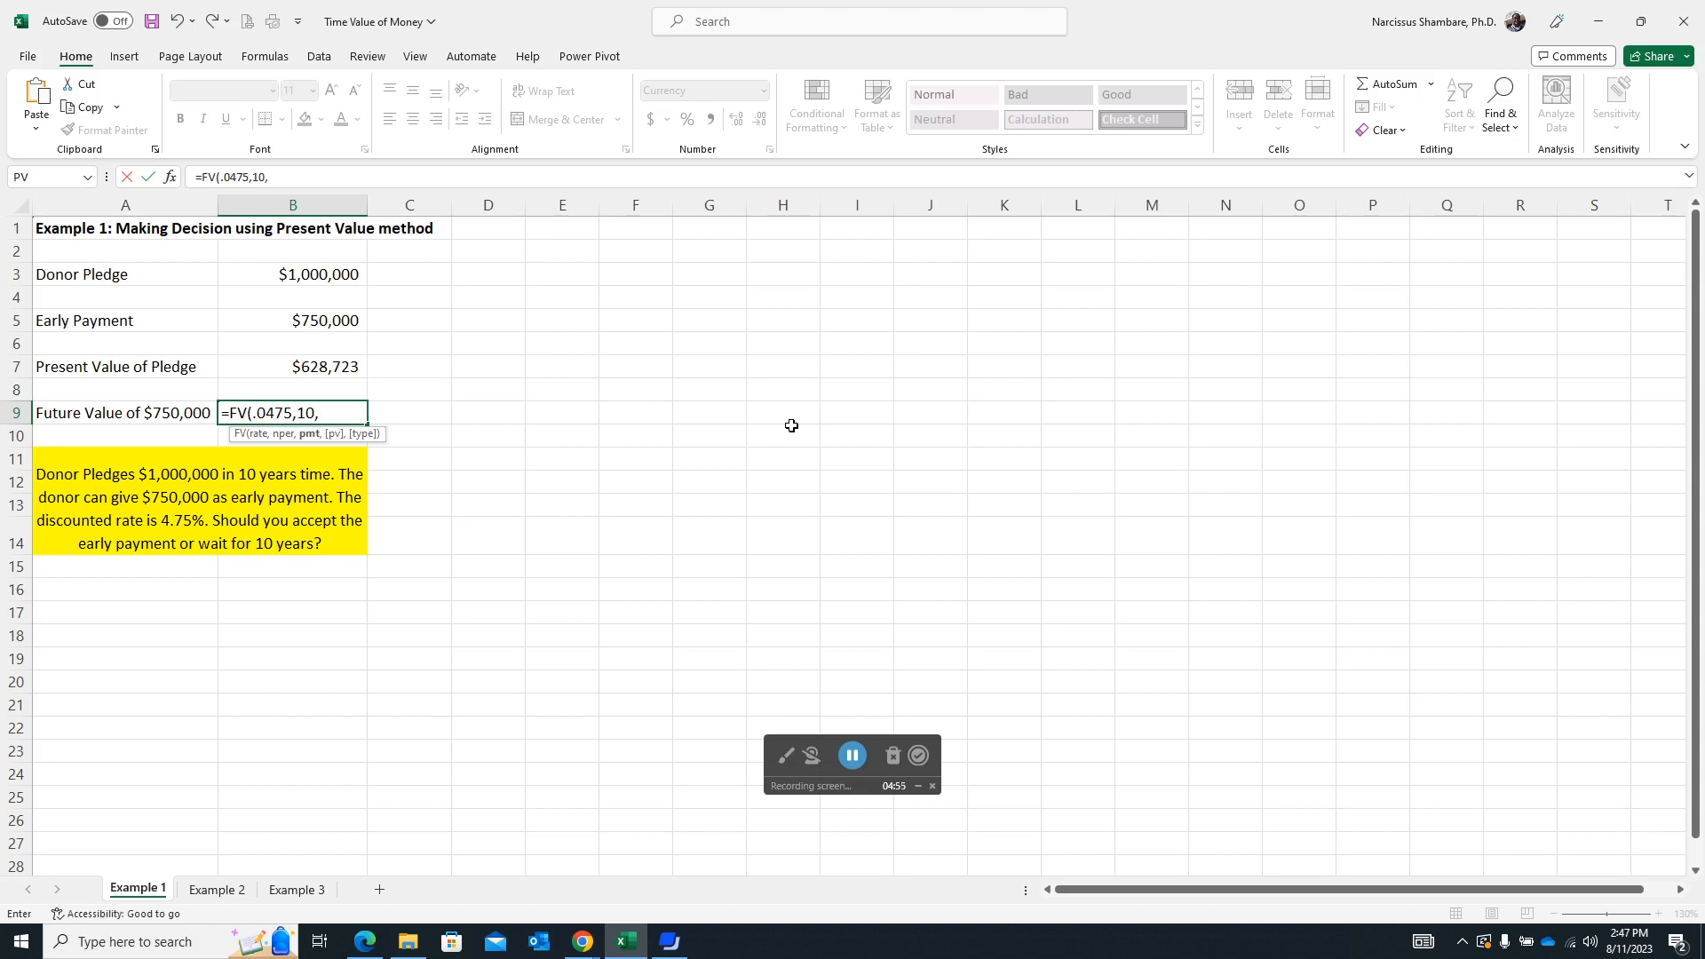
text(,-)
click(343, 323)
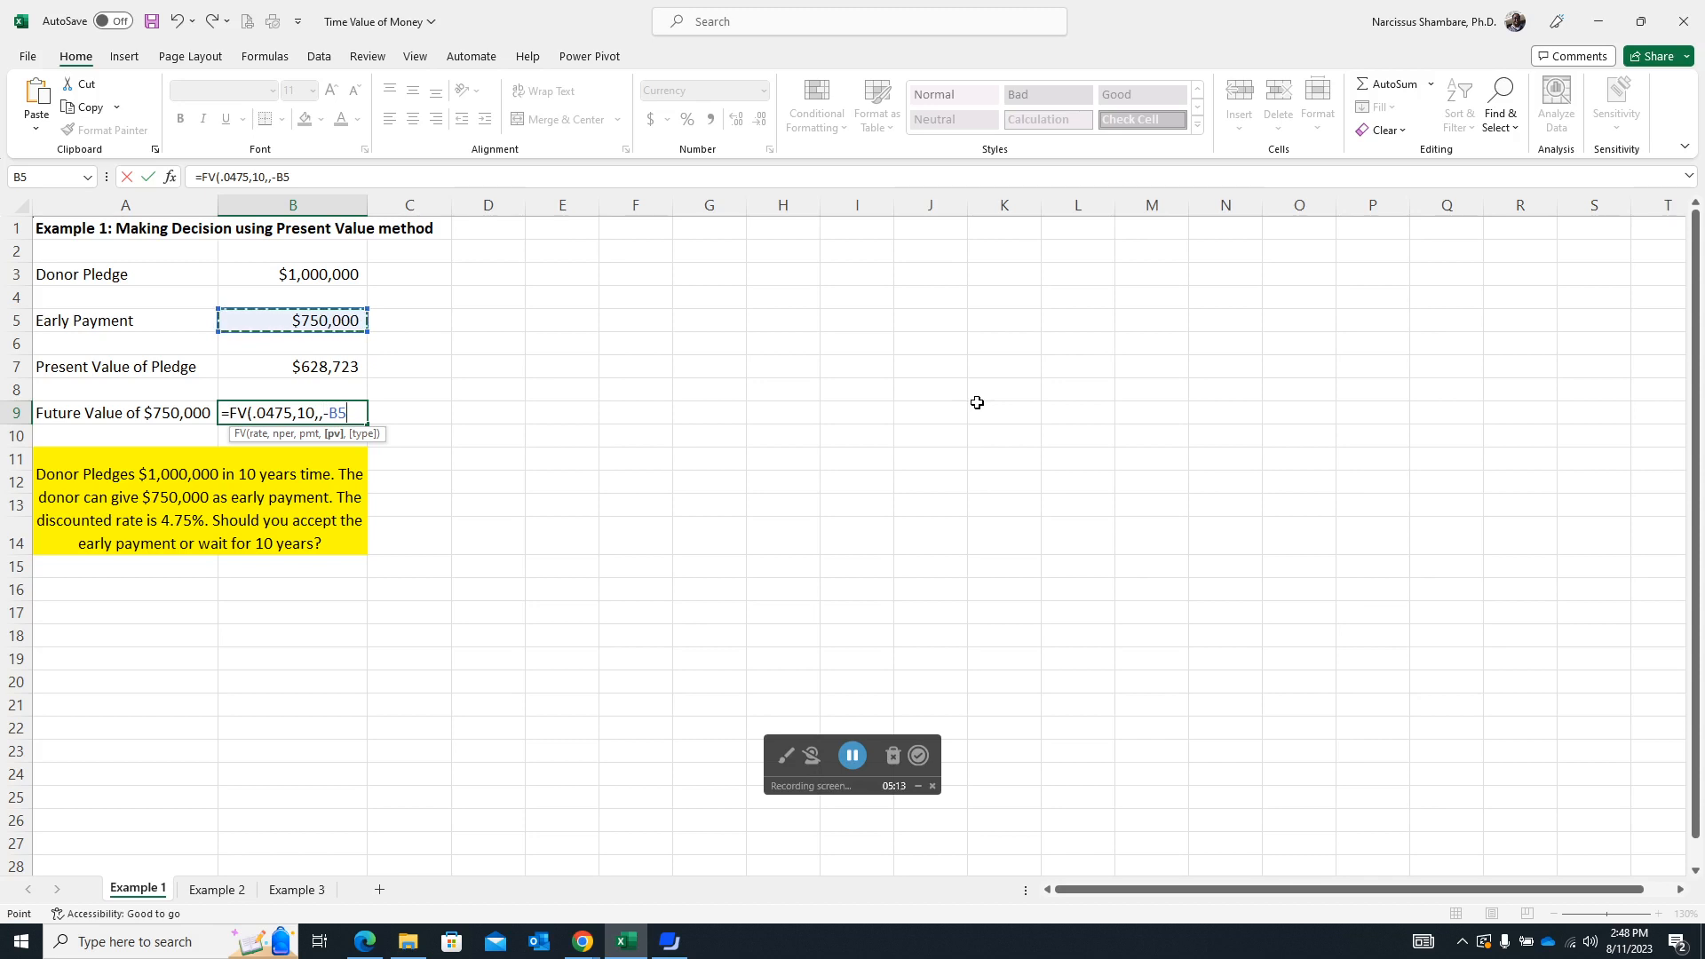
key(Return)
key(Up)
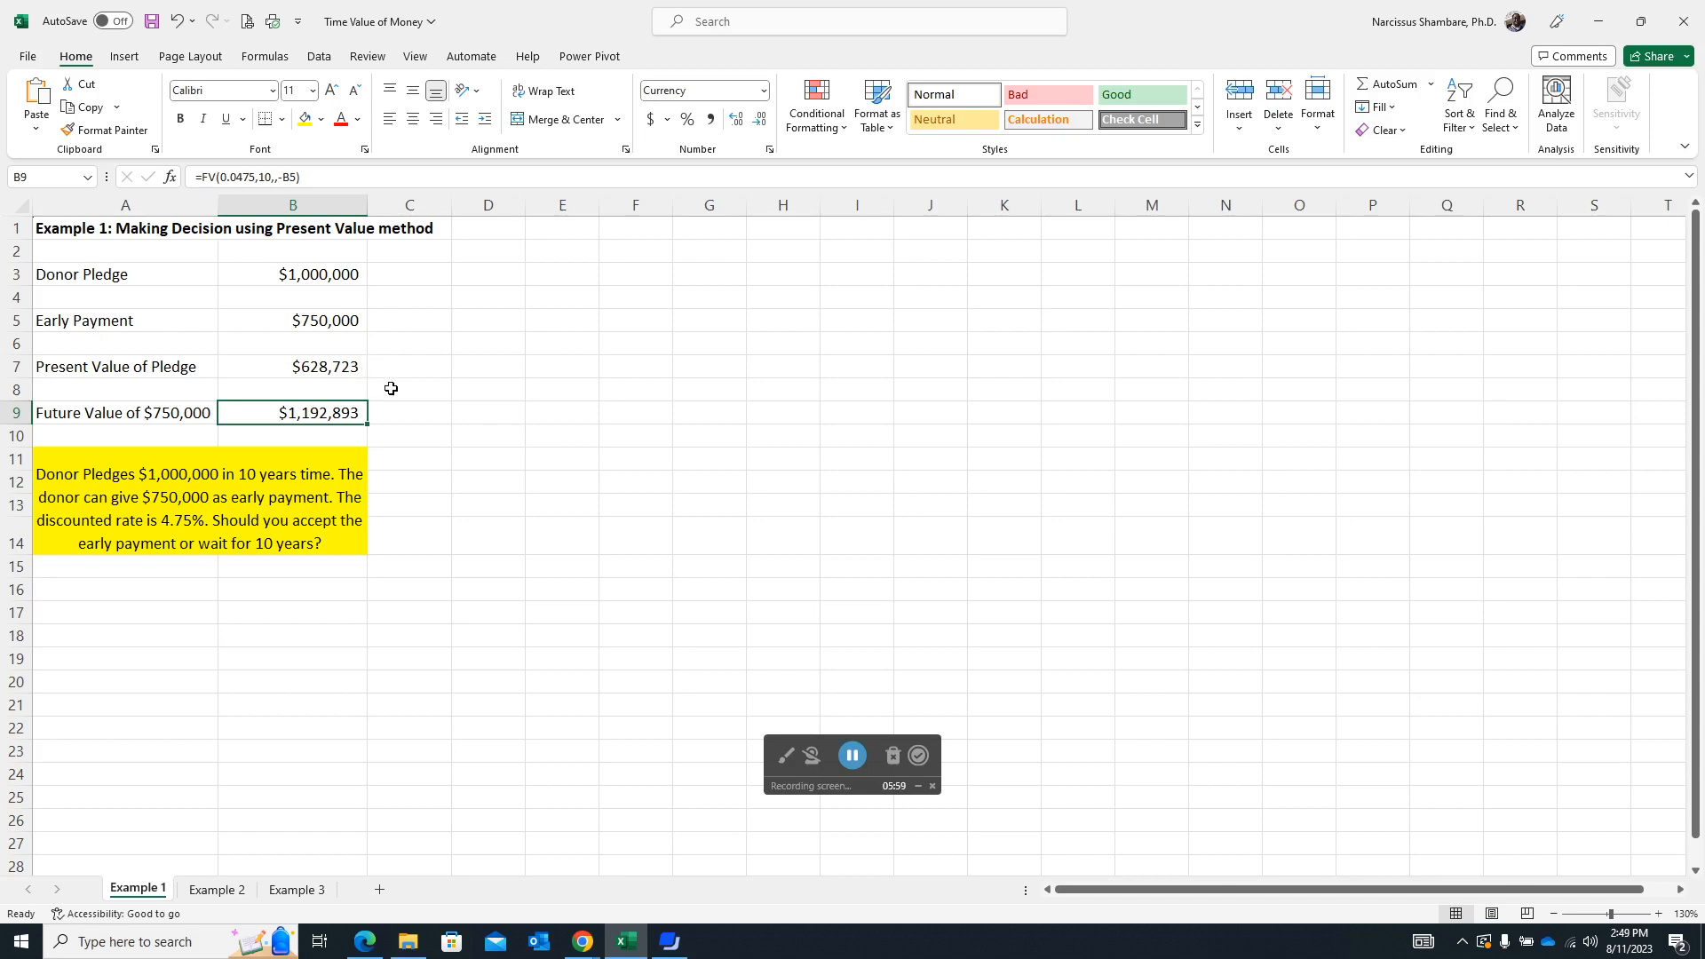
On the Example 2 sheet, calculate the present value of Grandma's pledge in B7 with =PV(.0475,8,,-B3).
click(218, 891)
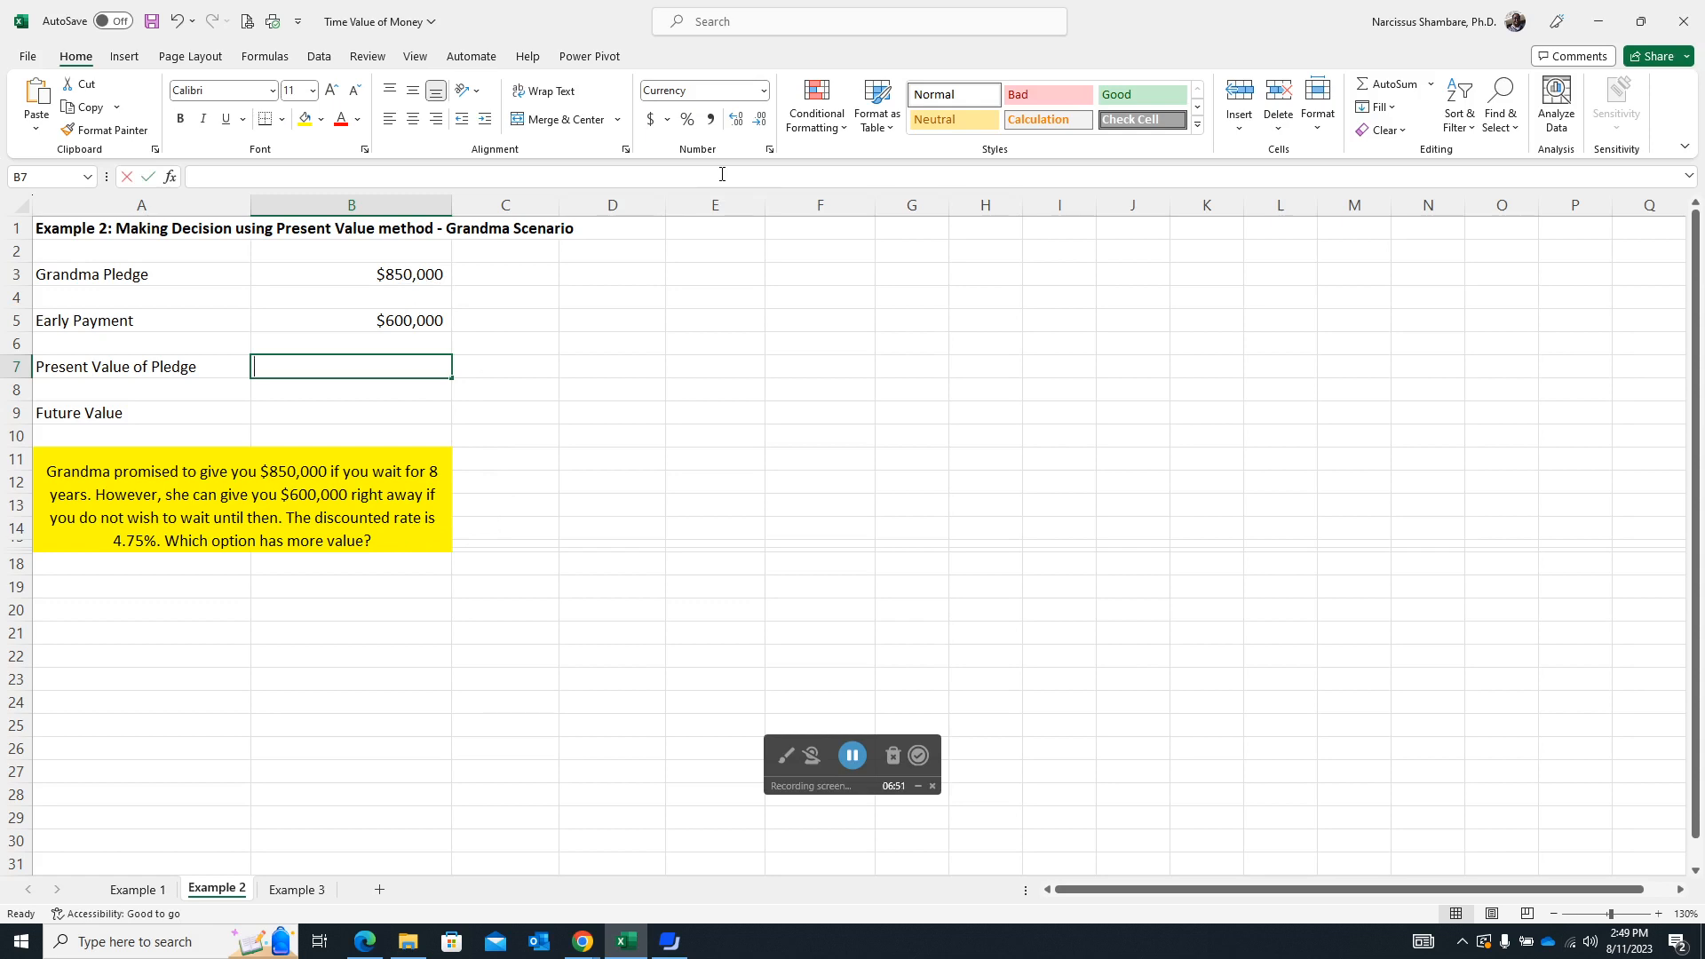
text(=PV)
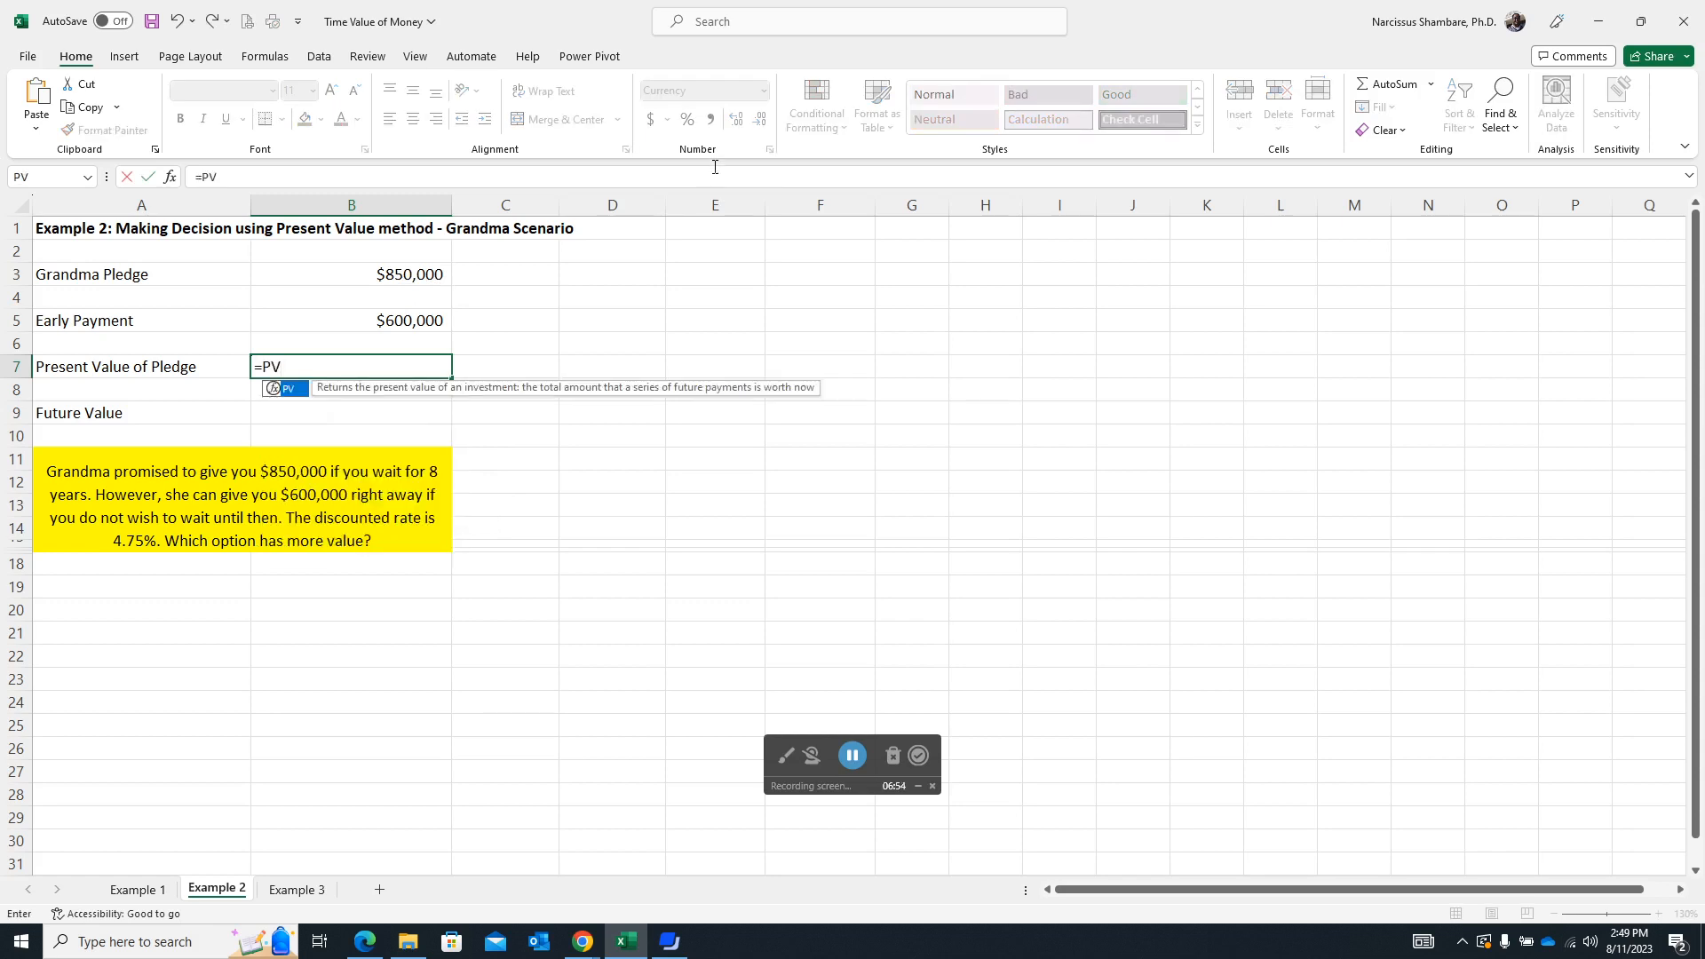
double_click(294, 390)
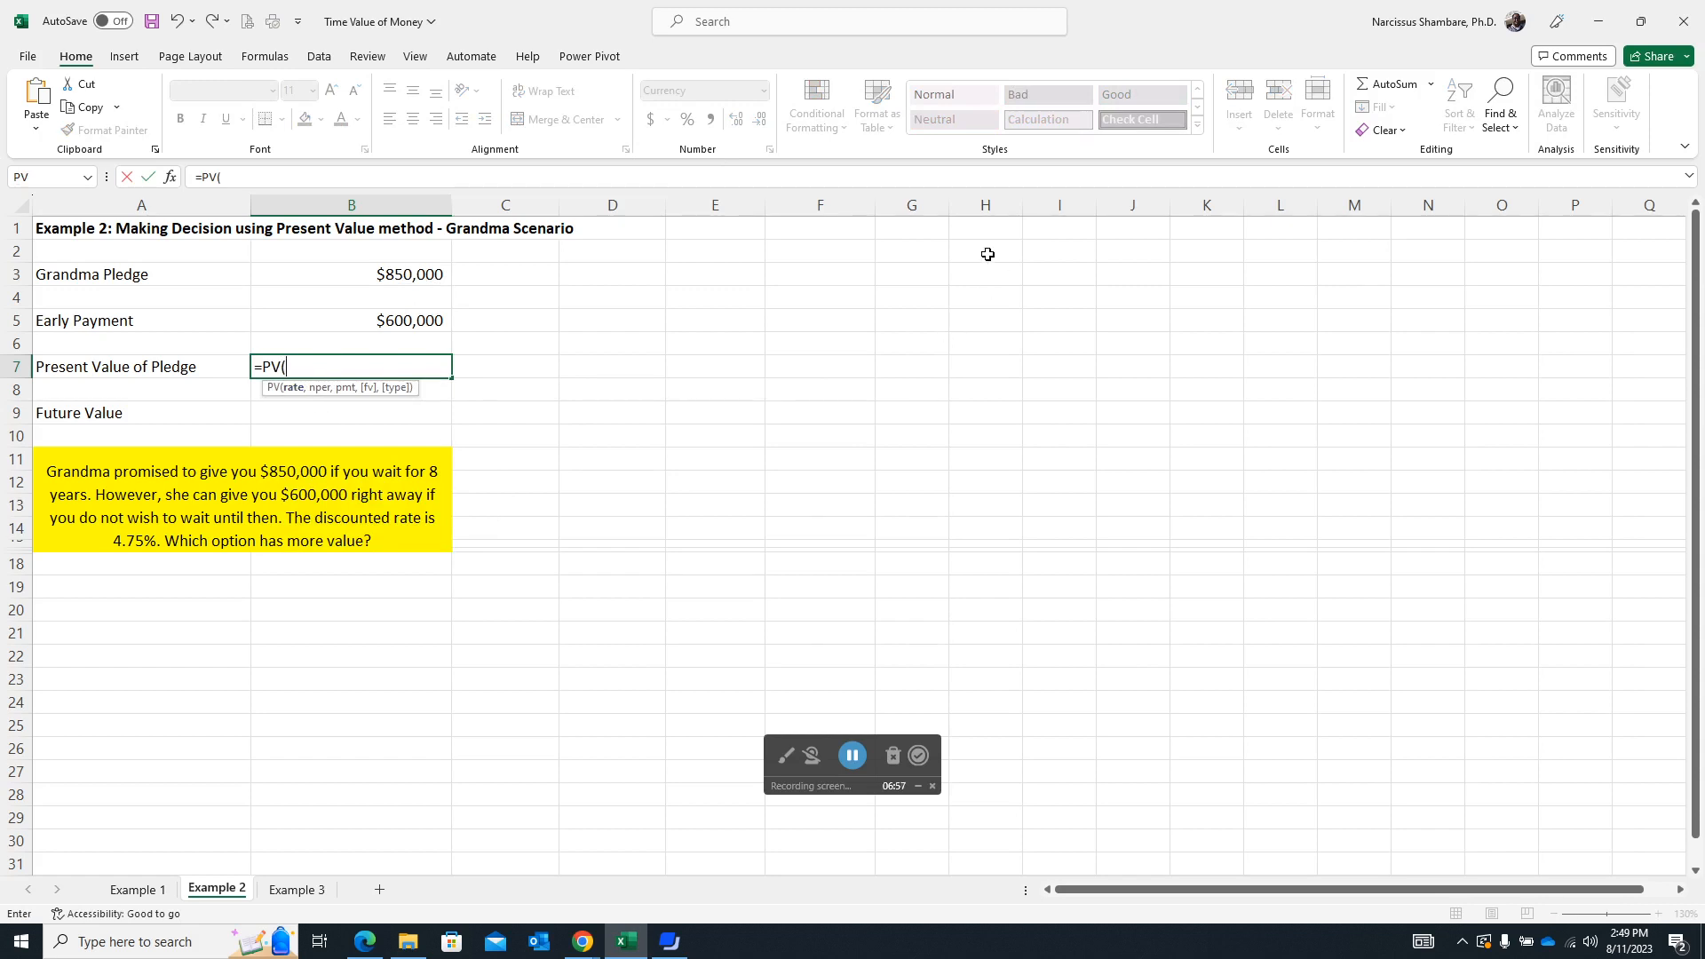
text(.0475,8,)
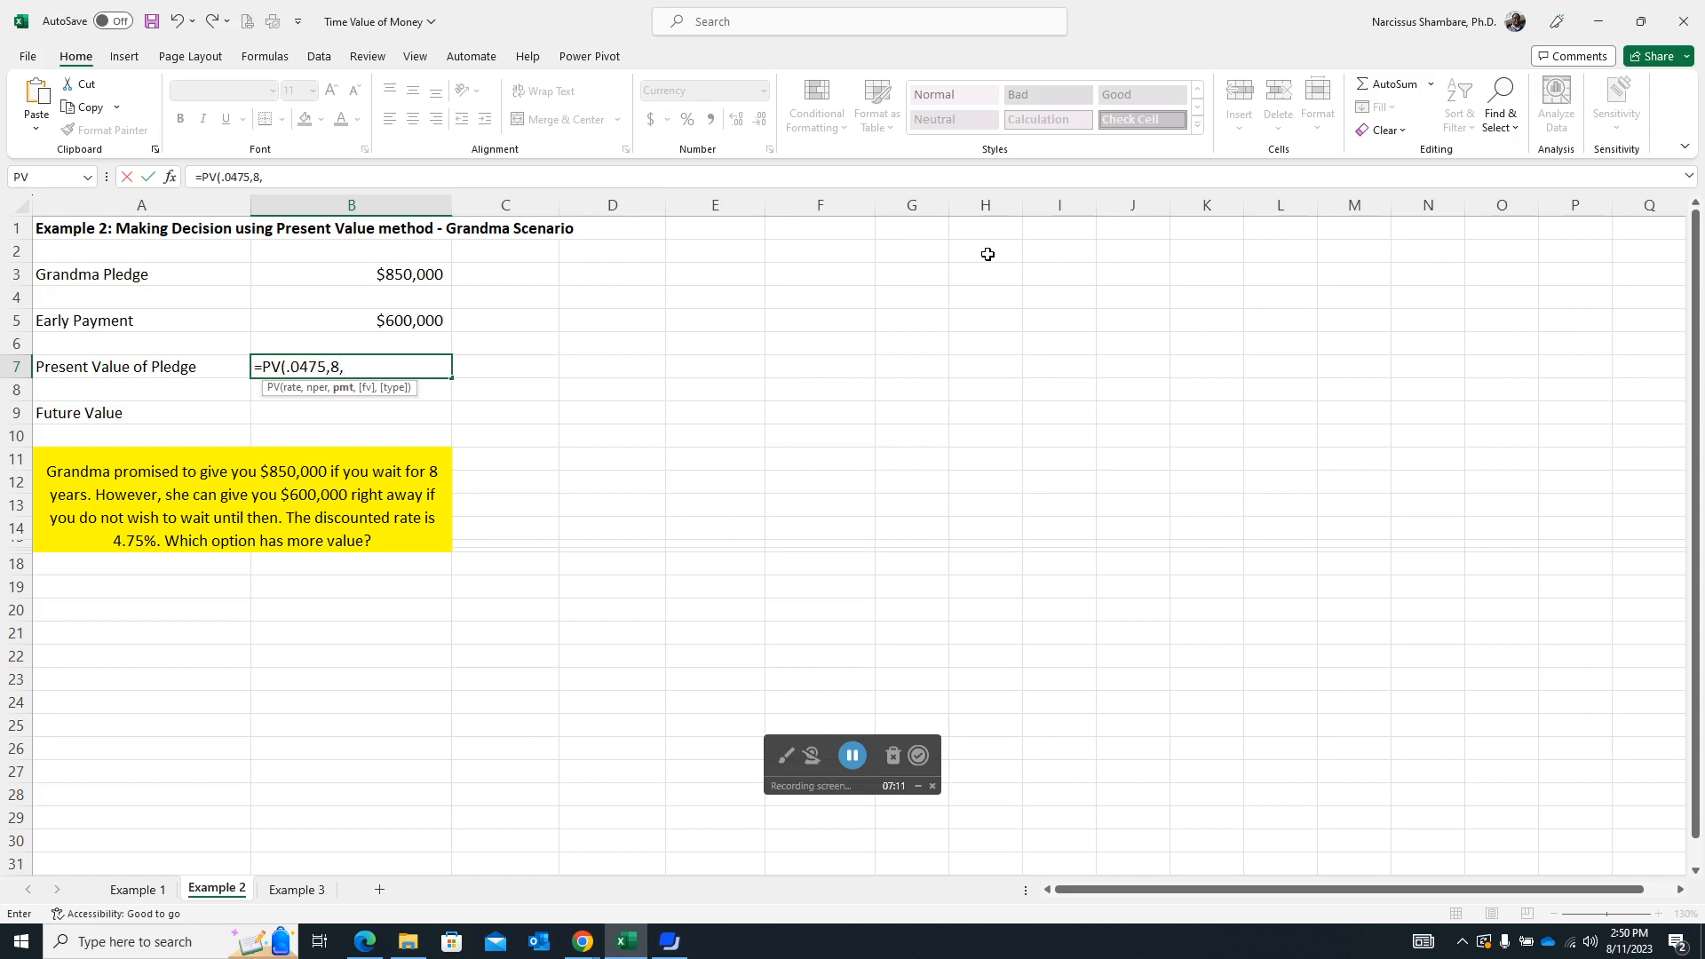
text(,)
click(398, 278)
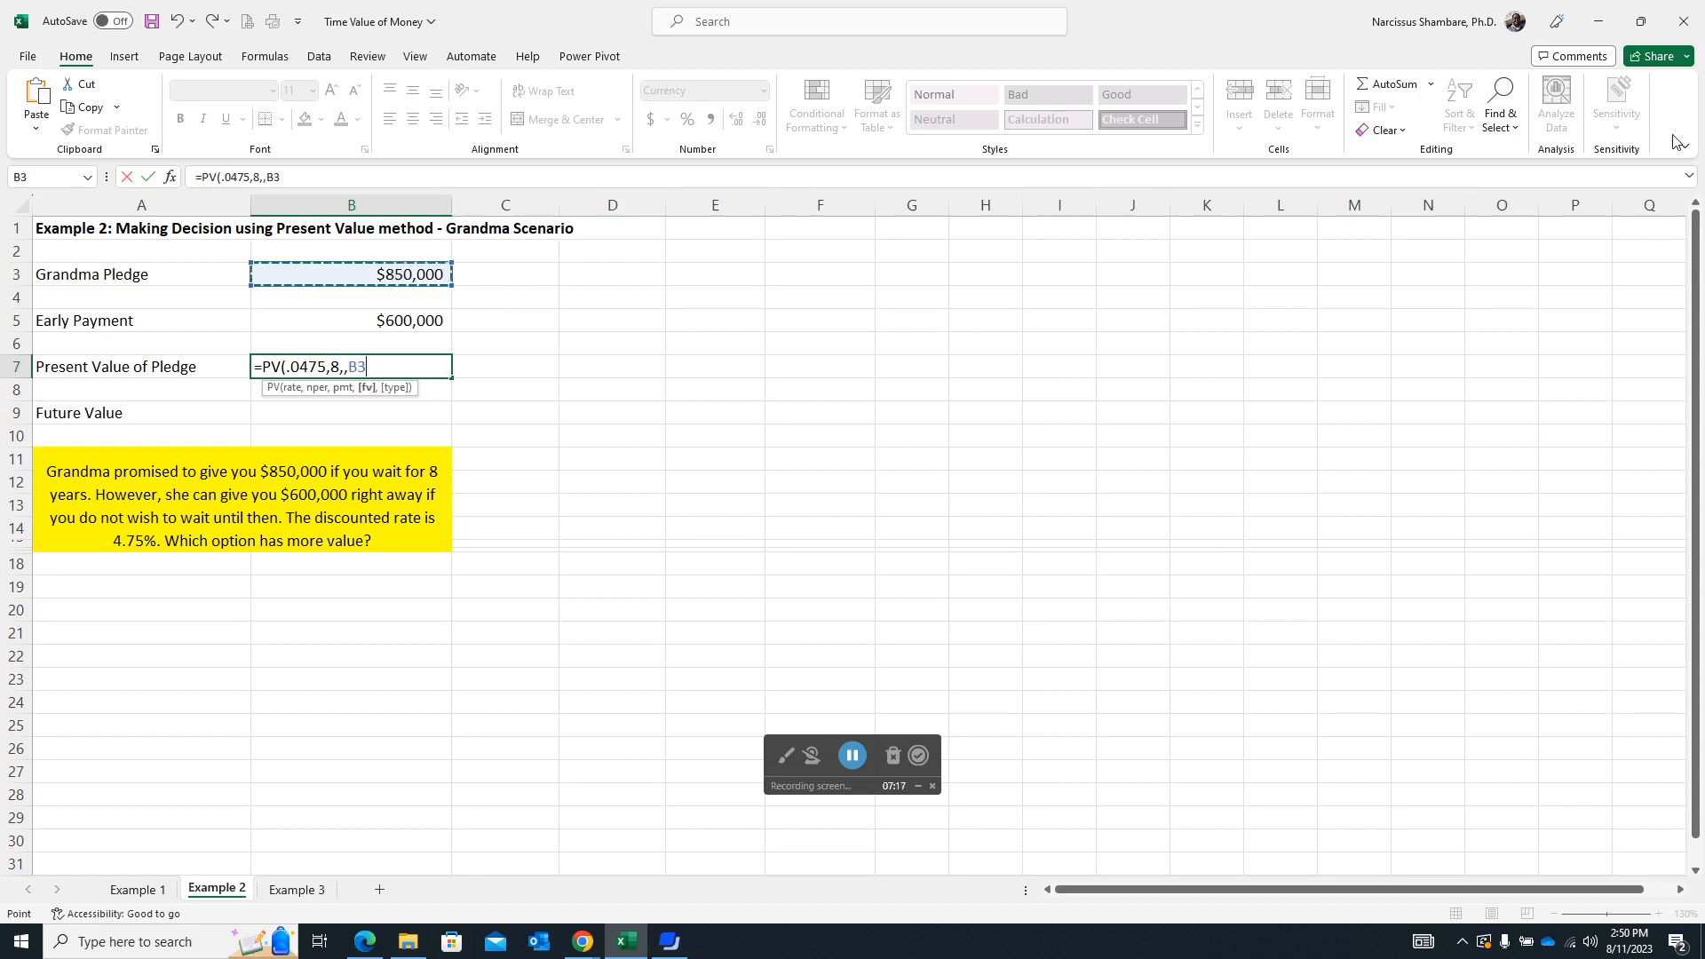
key(BackSpace)
key(BackSpace)
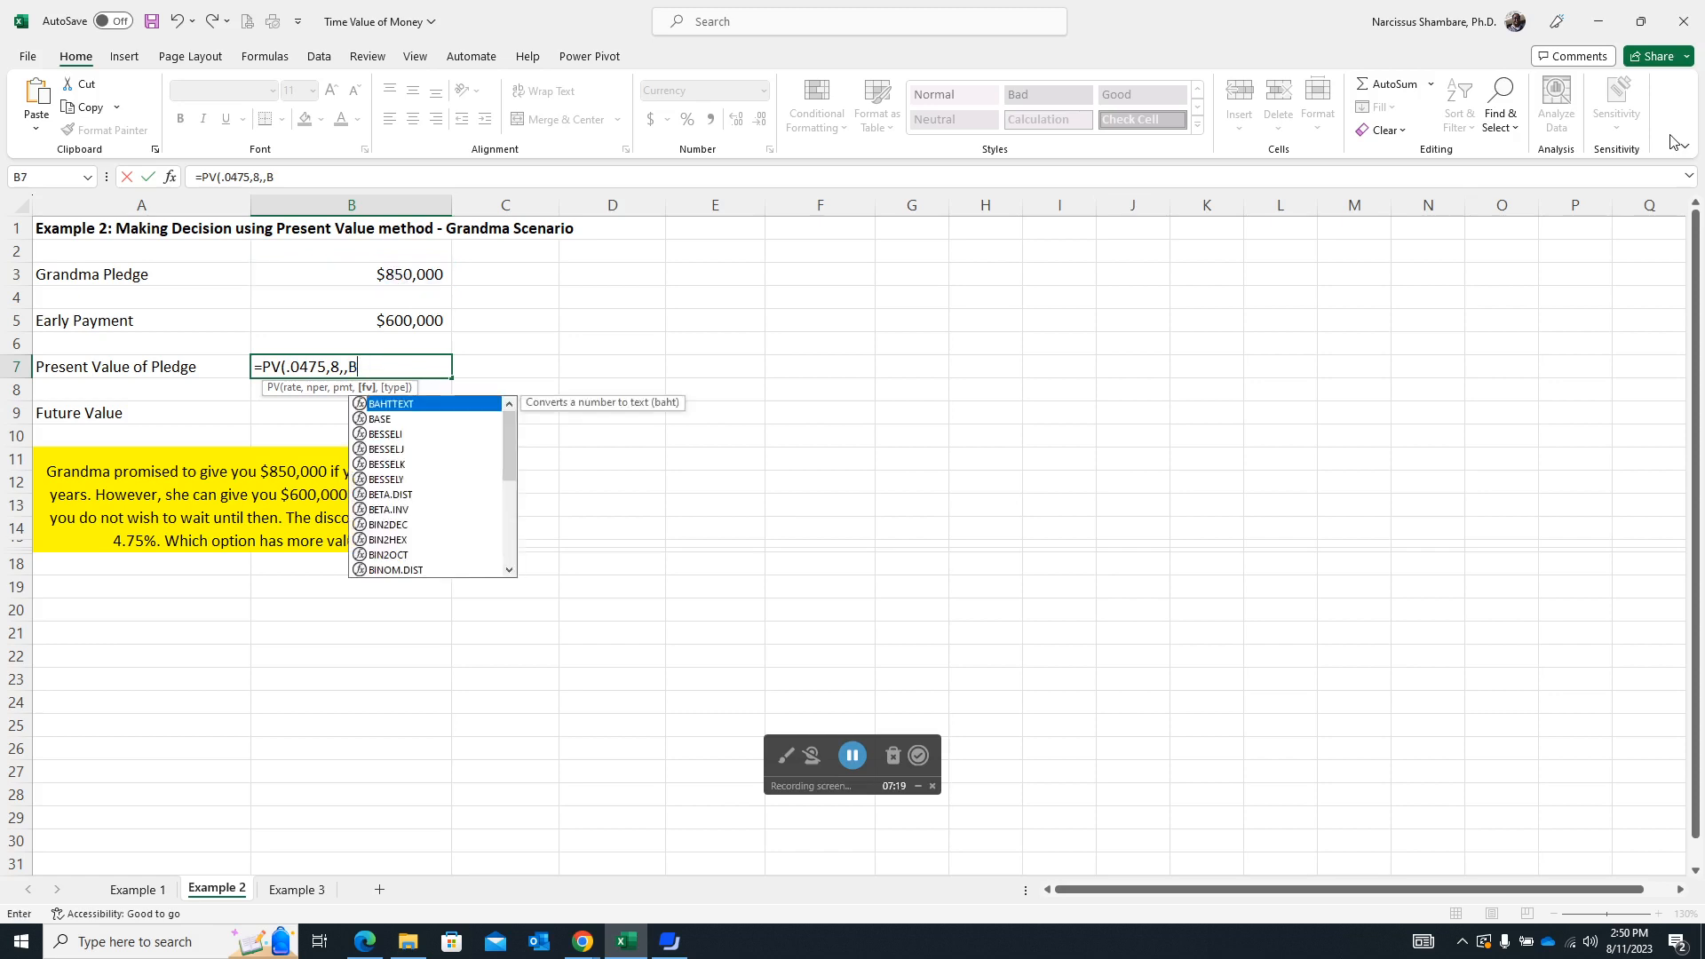
text(-)
click(444, 276)
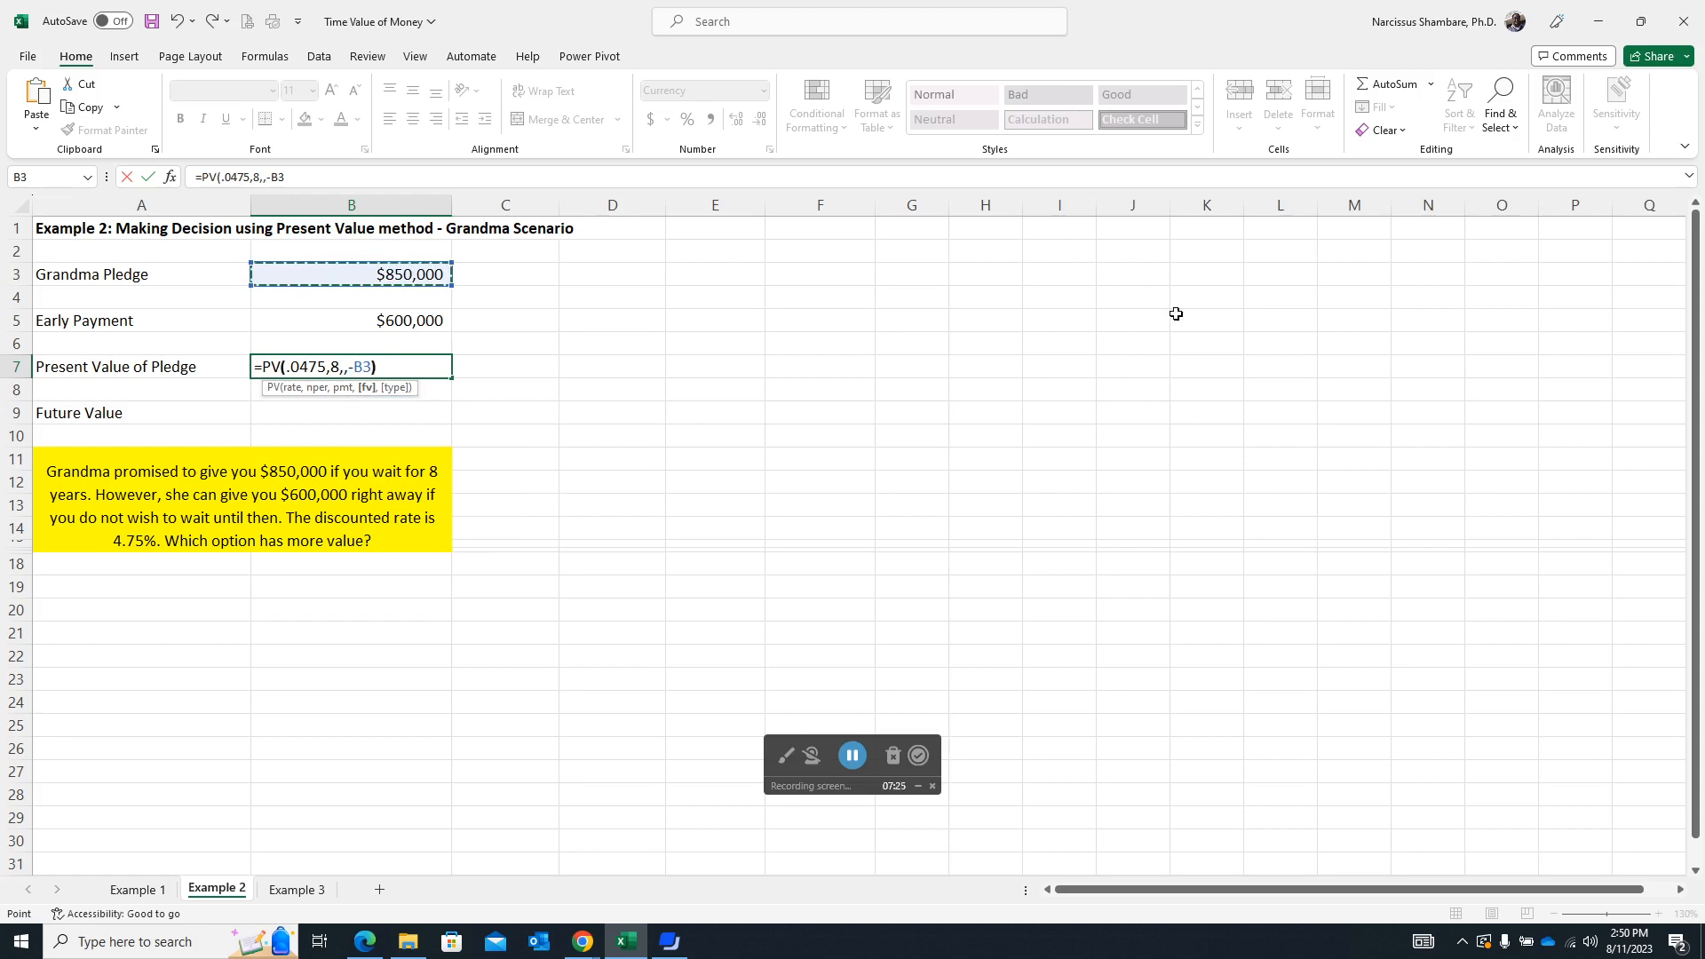
text())
key(Return)
key(Up)
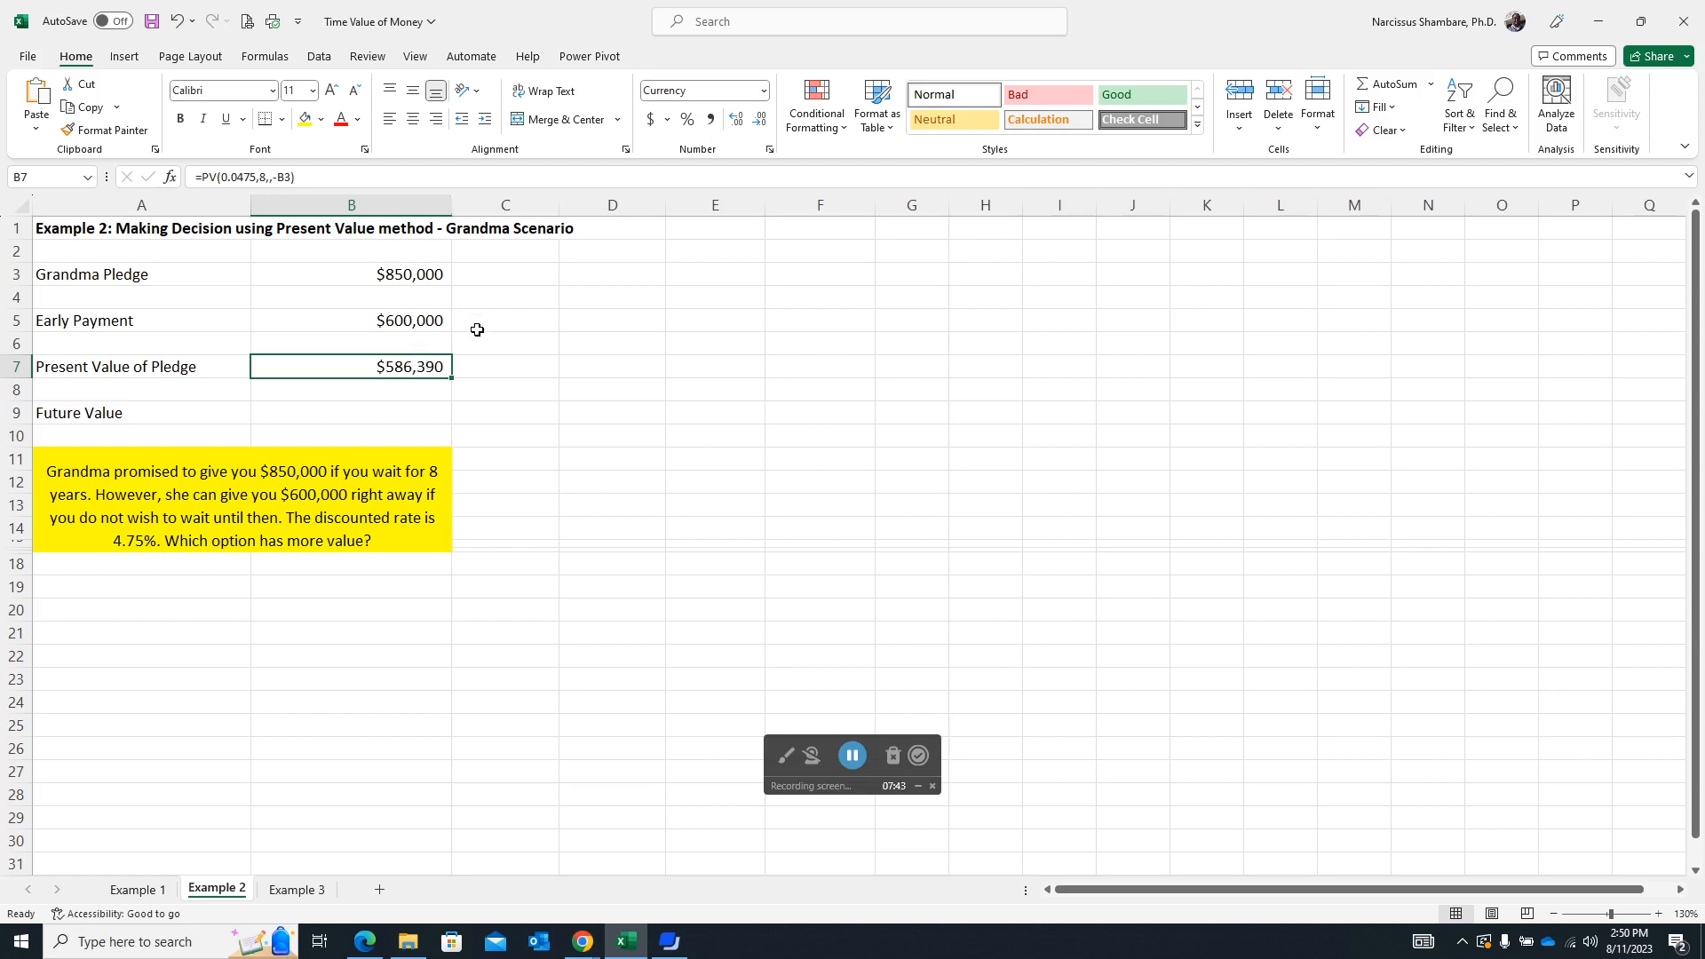
Calculate the future value of Grandma's early payment in B9 with =FV(.0475,8,,-B5).
click(387, 411)
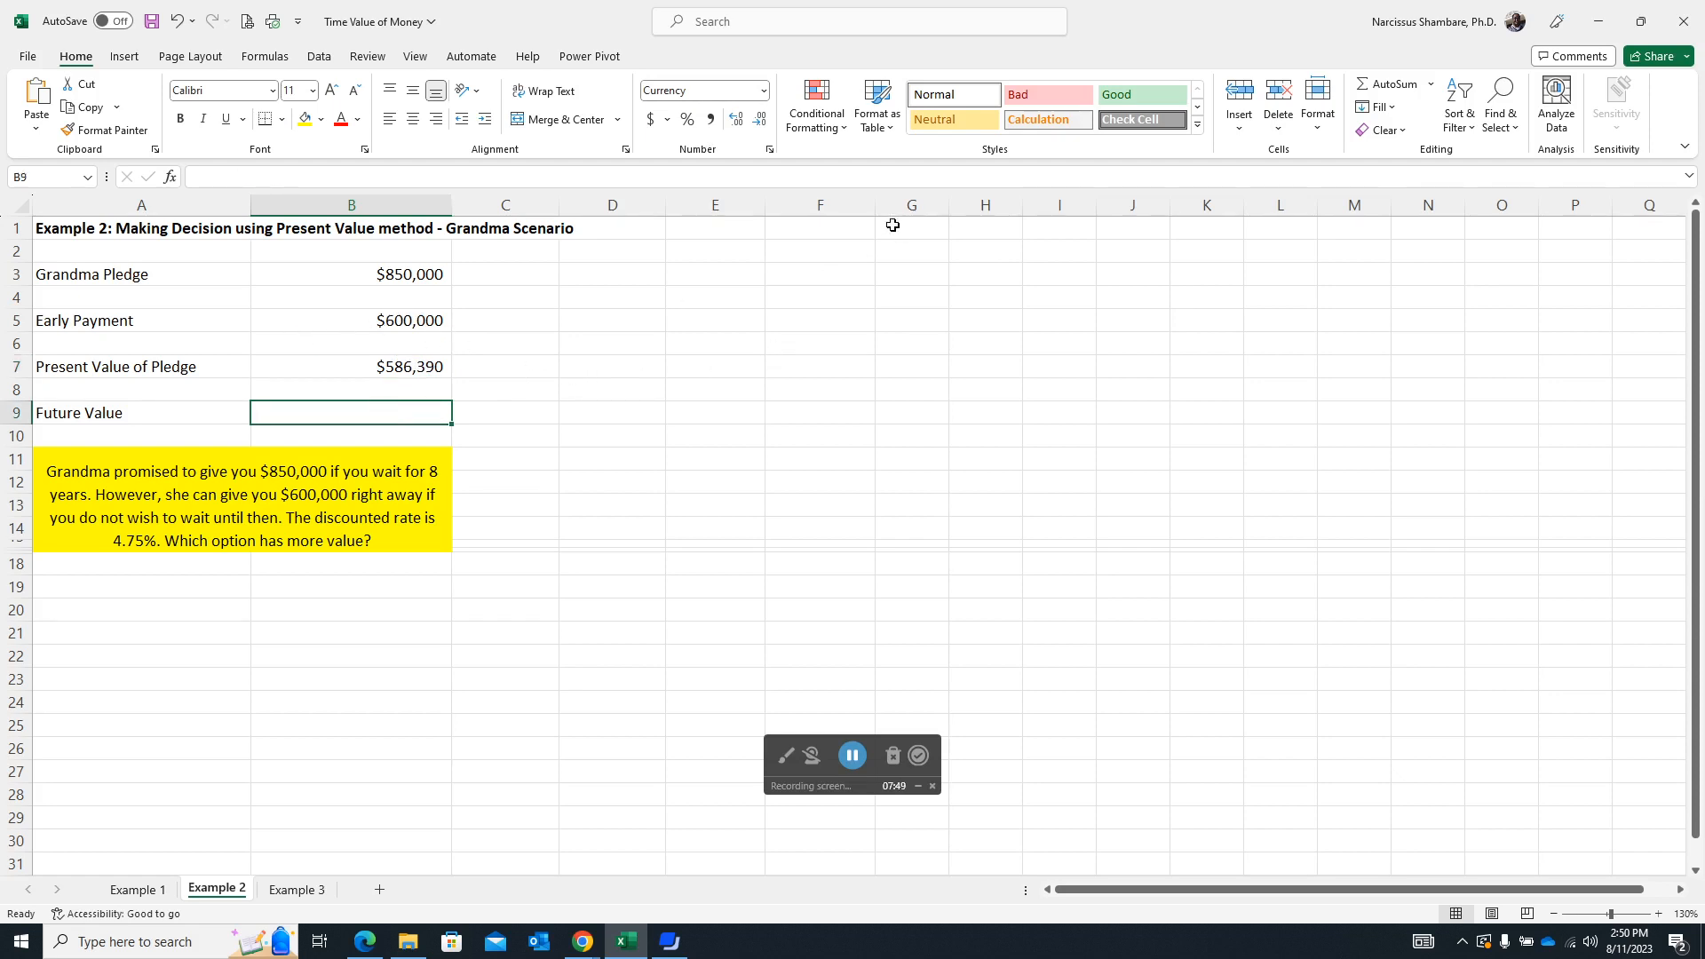
text(=)
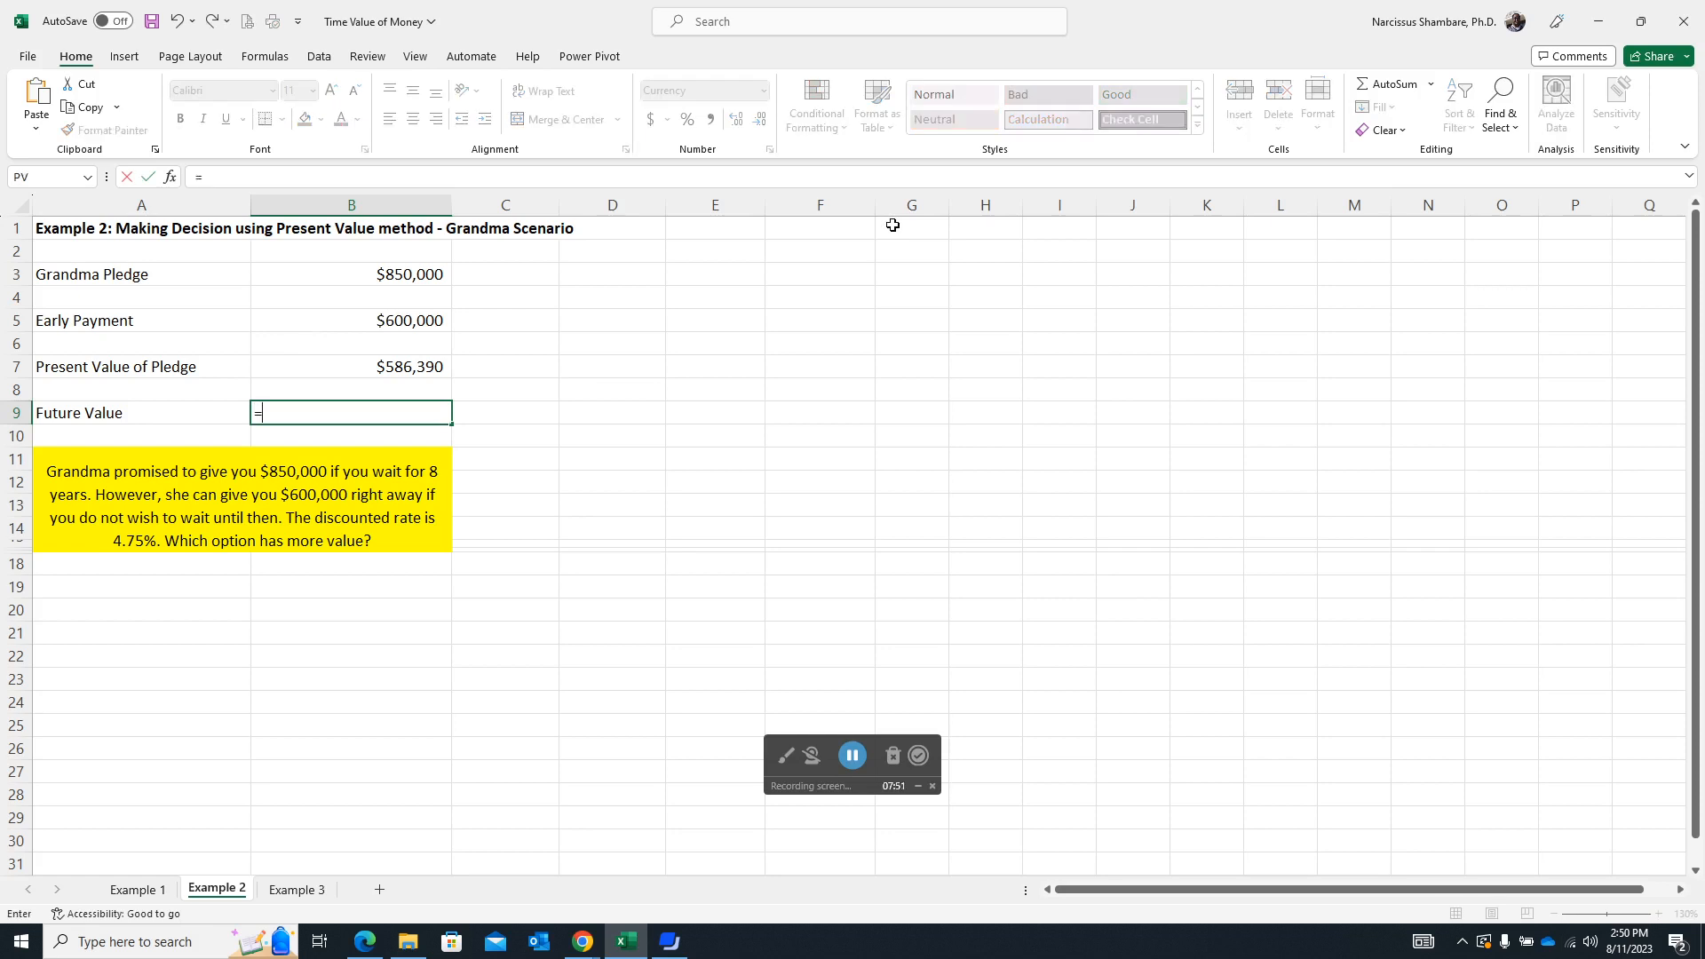
text(FV)
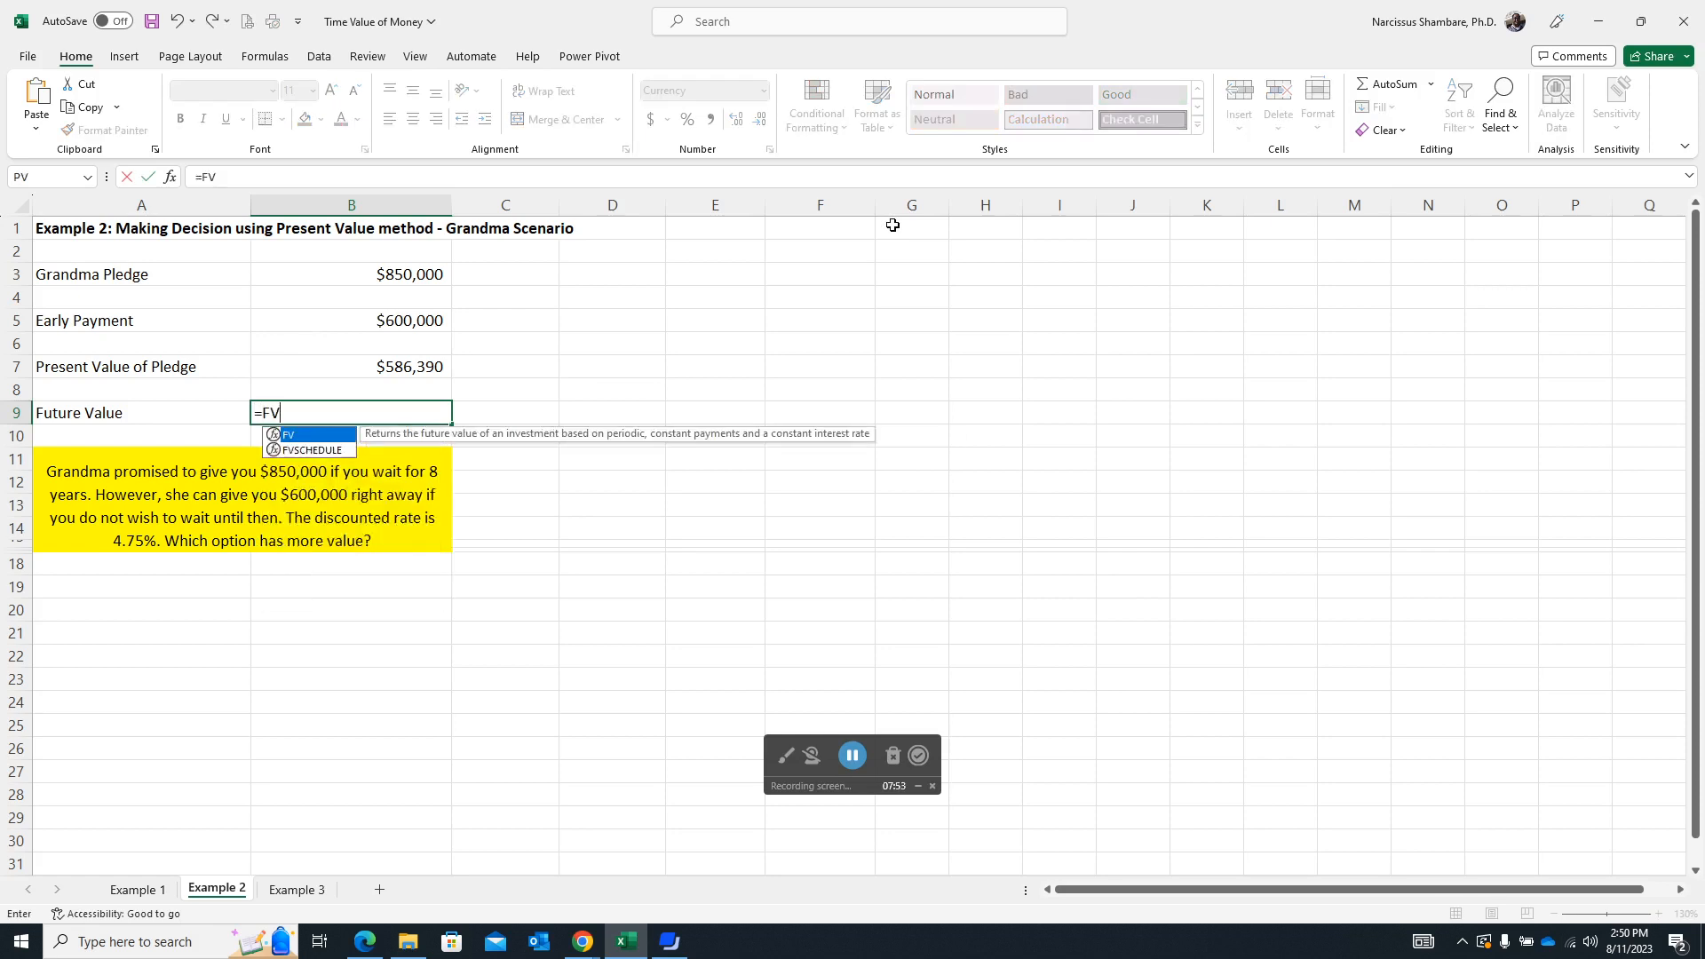
double_click(317, 435)
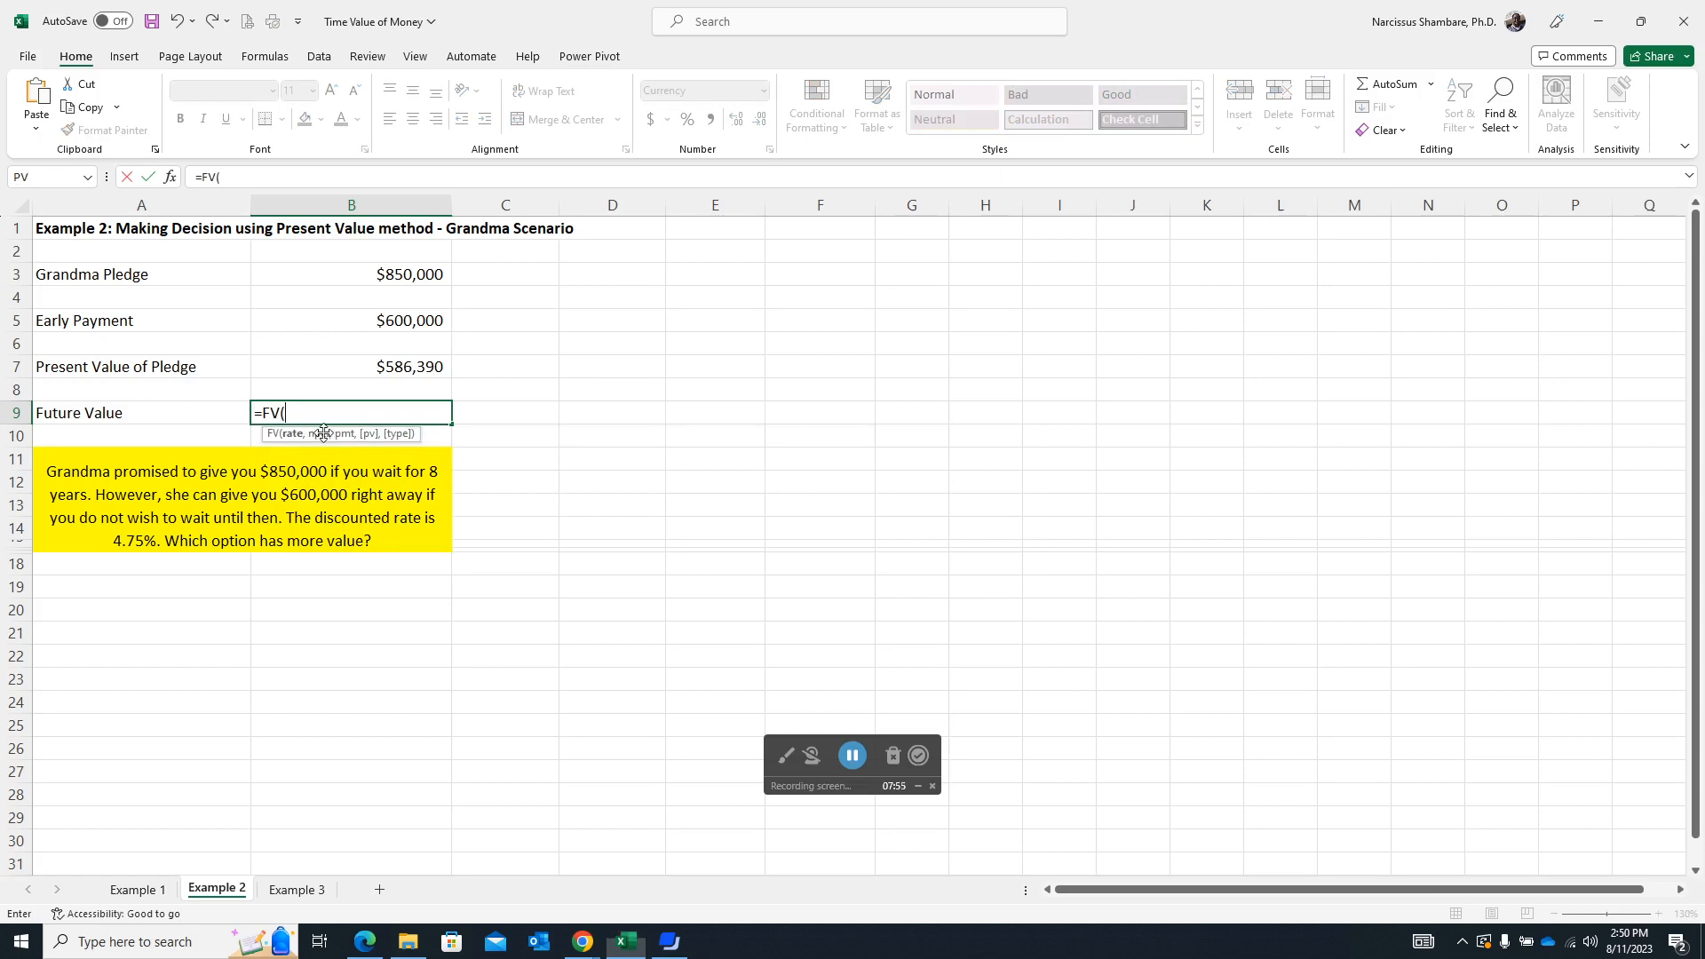
text(.0475,)
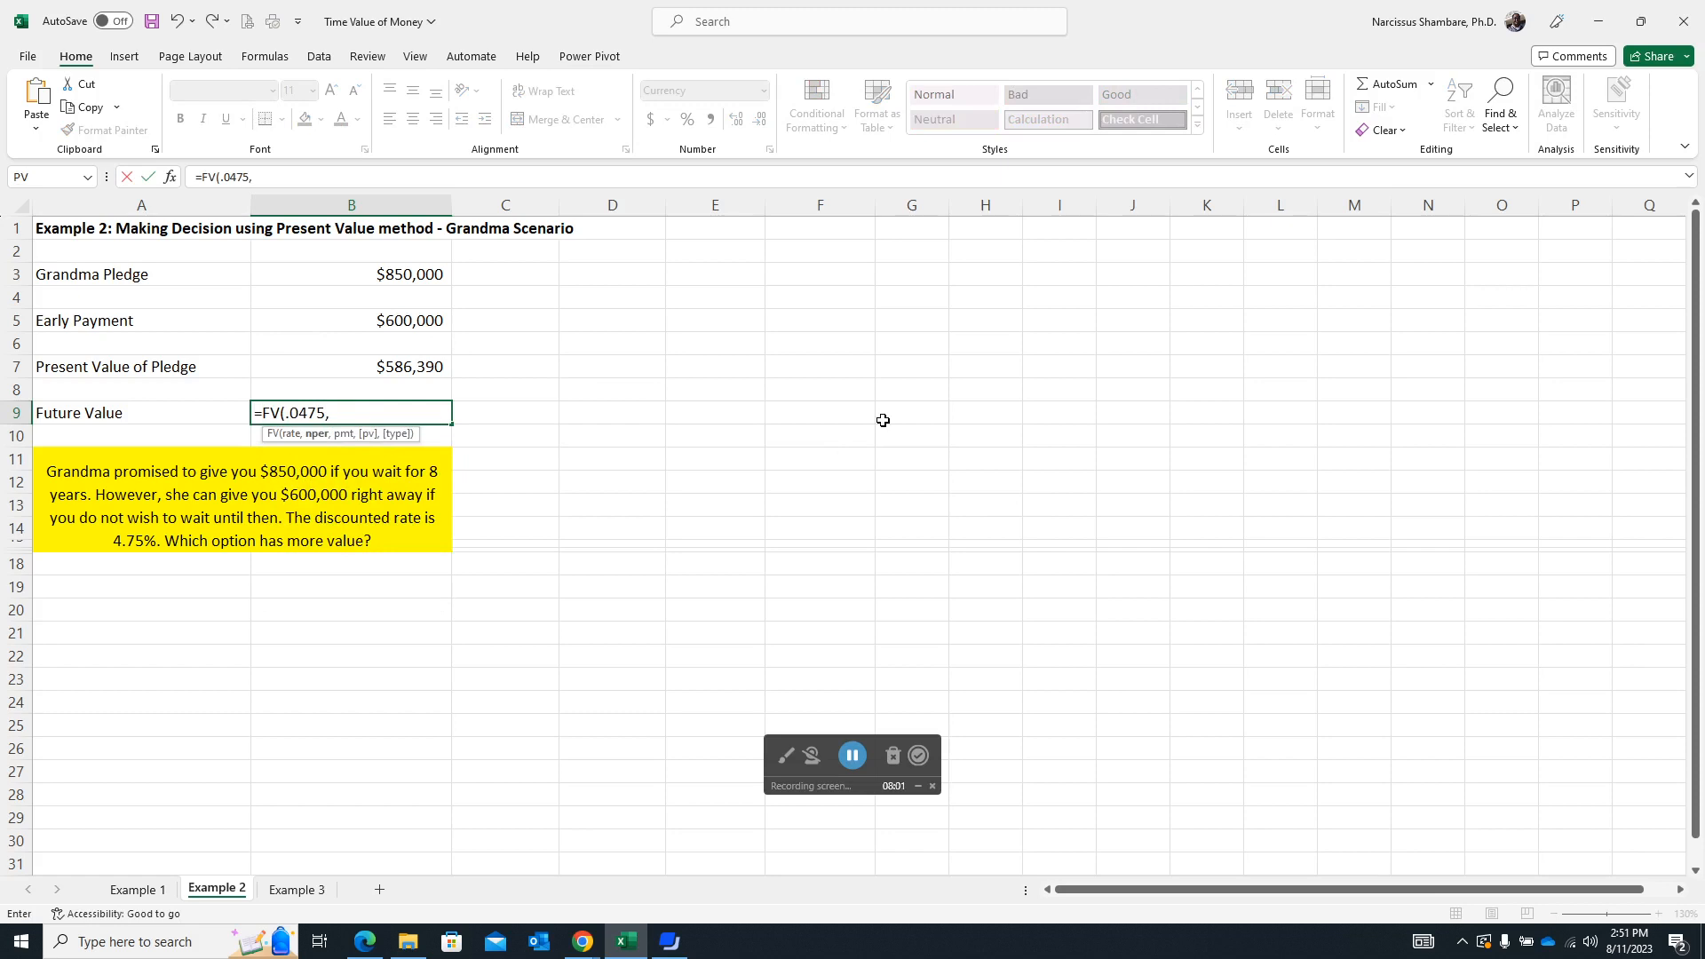
text(8,)
text(-)
click(448, 321)
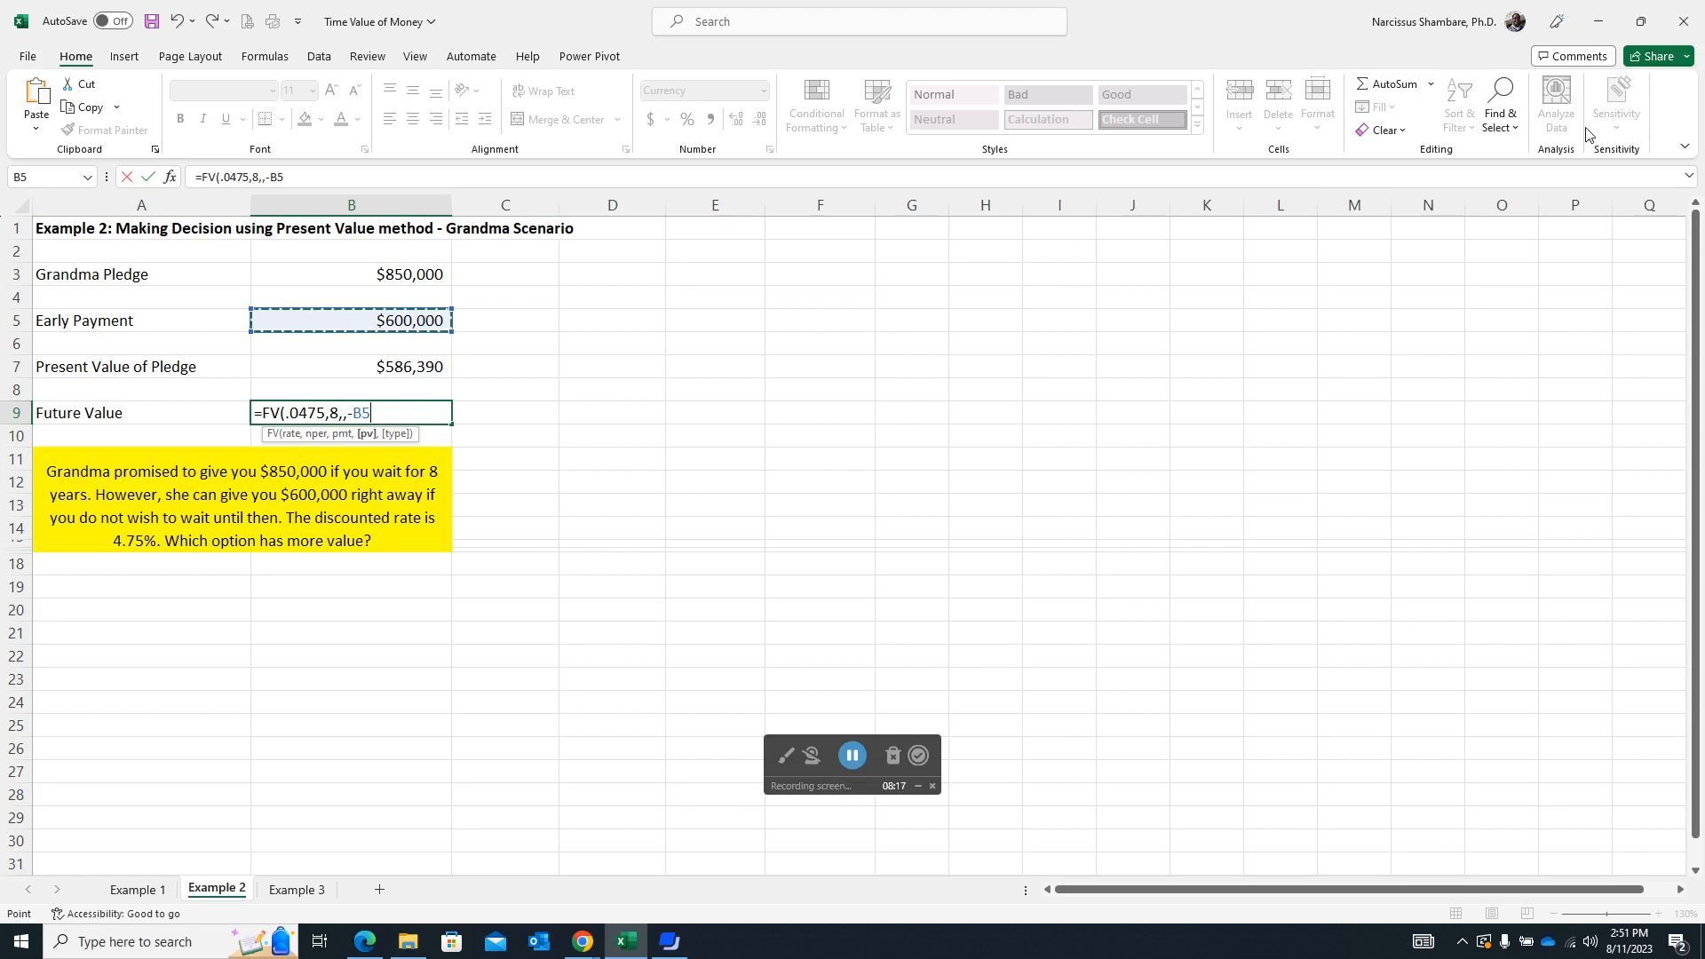
text())
key(Return)
key(Up)
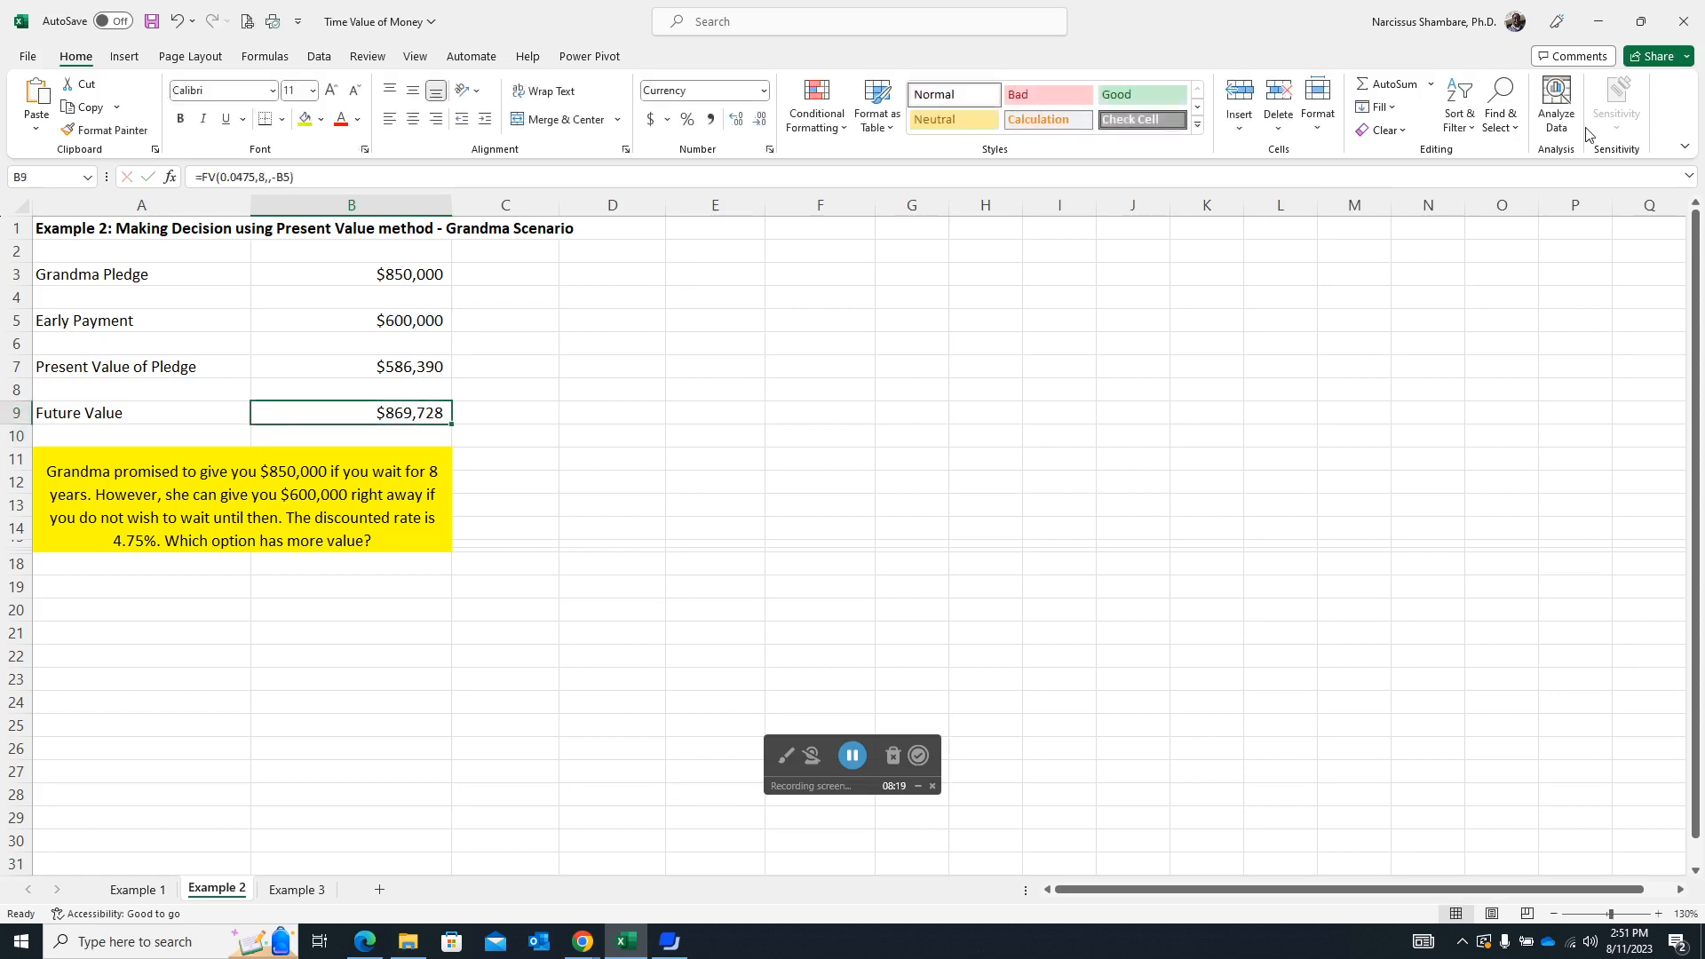